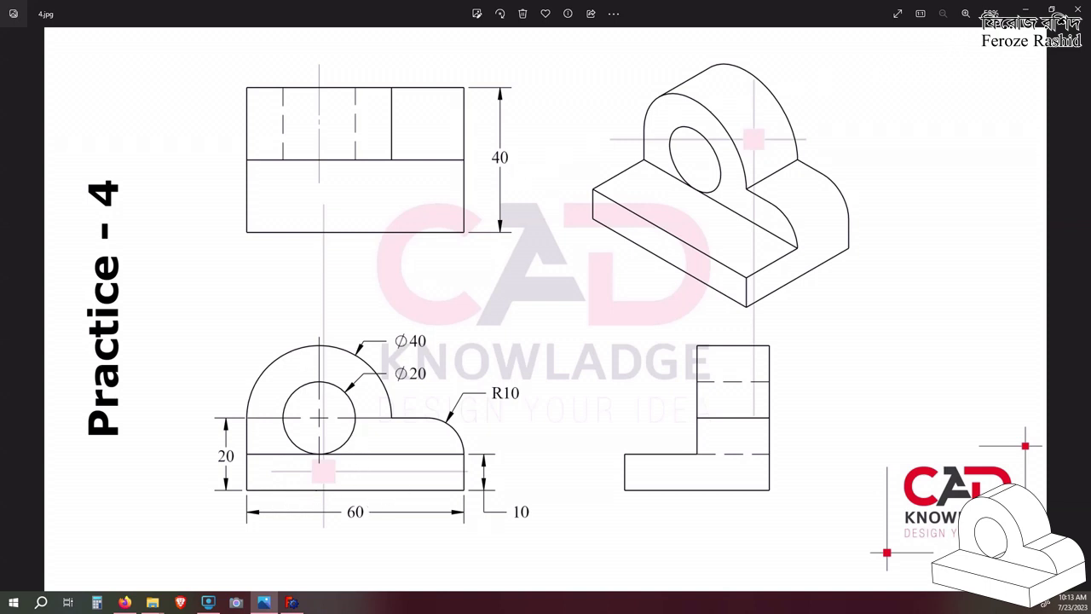
Leave the Practice-4 reference image and bring the empty Practice-4 FreeCAD document forward
click(292, 602)
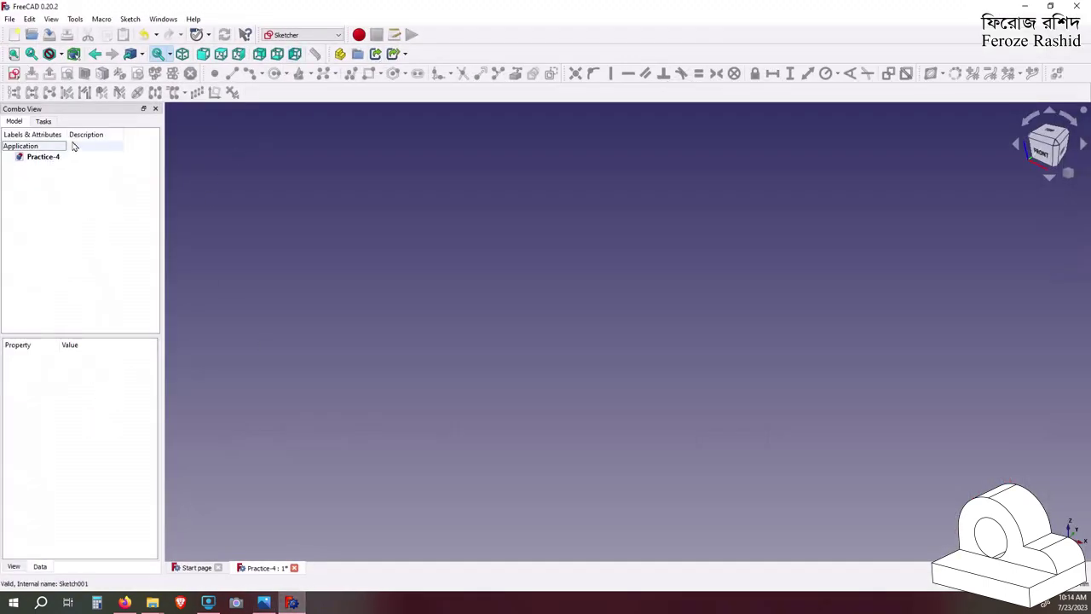
Sketch a centre-point rectangle on the XY plane, centred at the origin
click(14, 74)
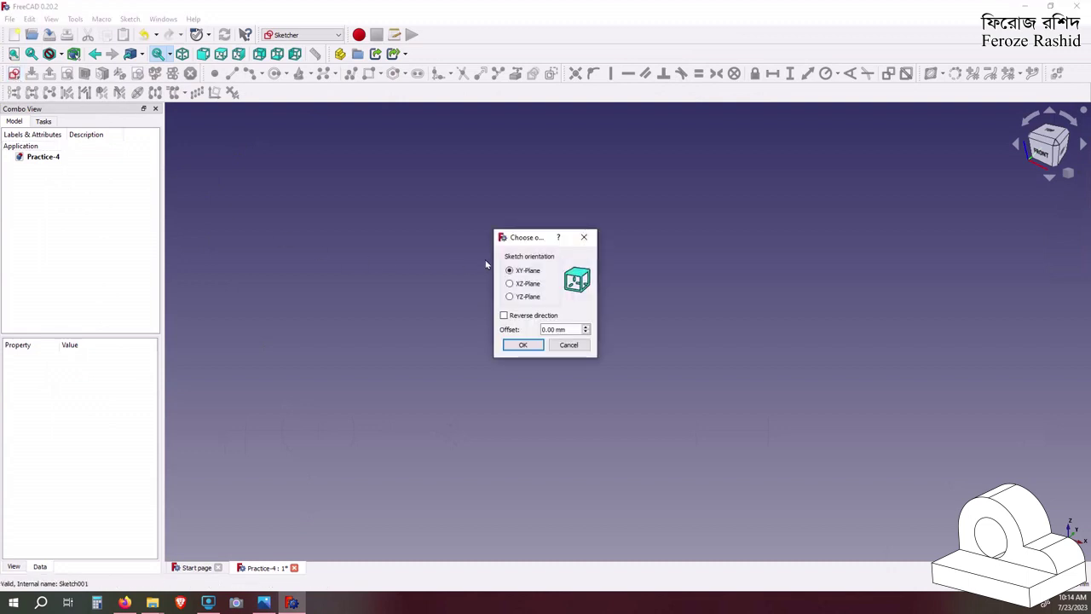
click(522, 345)
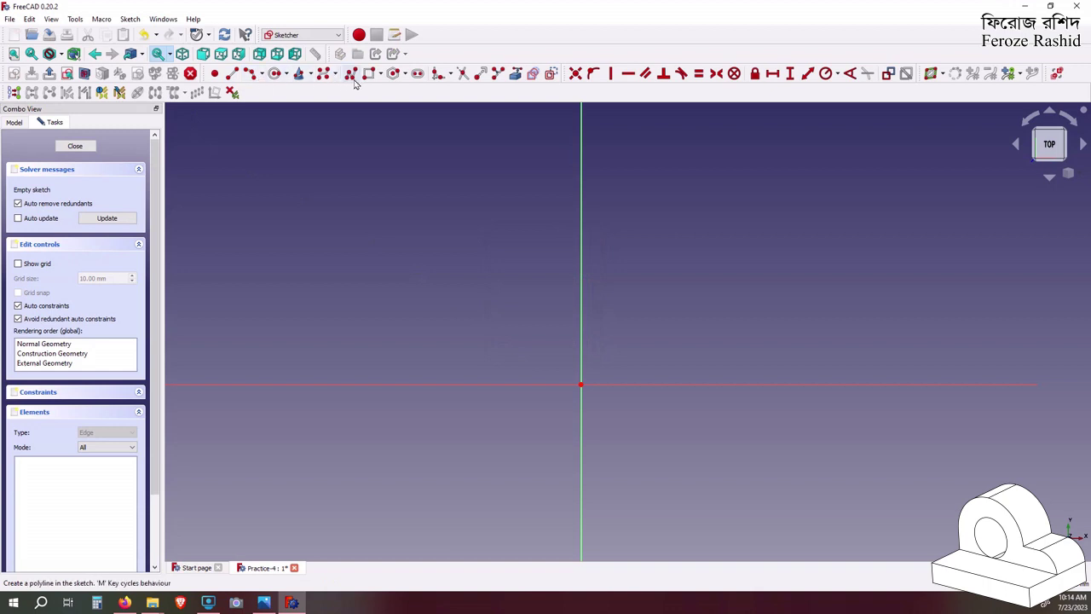
click(381, 75)
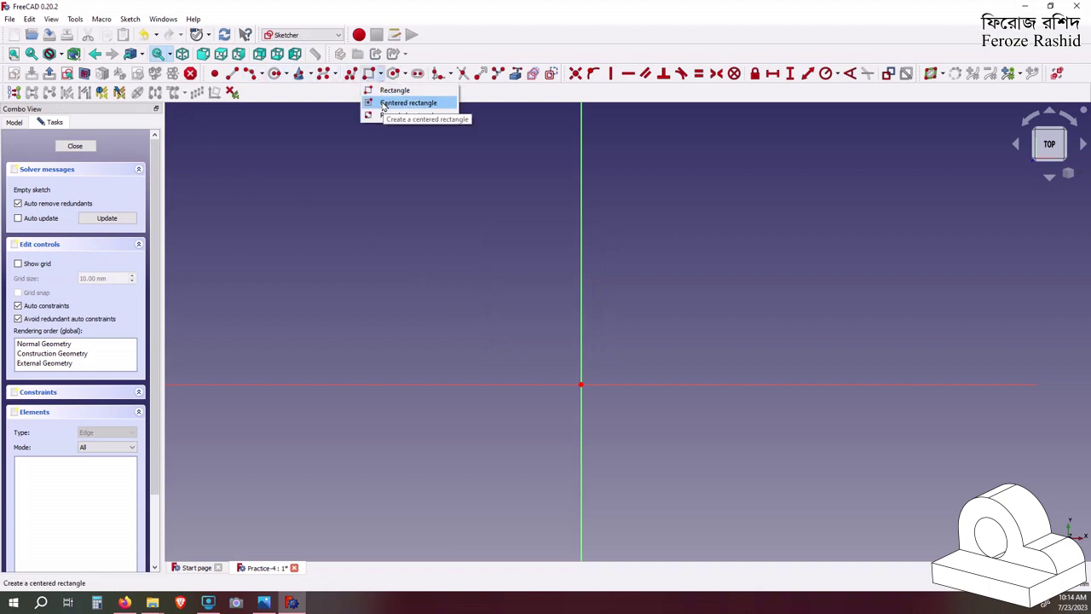
click(400, 102)
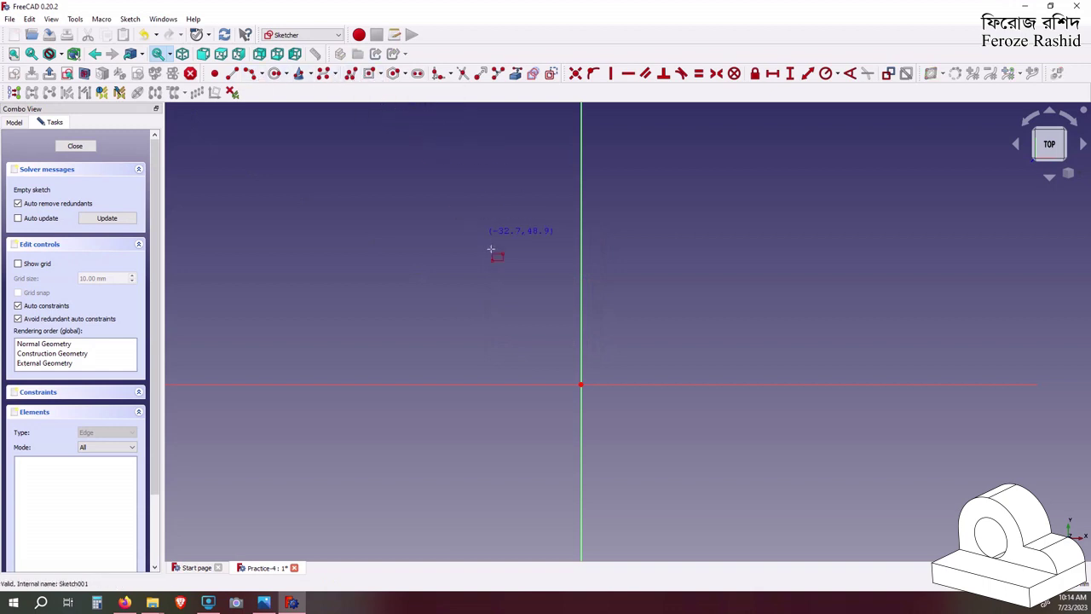
click(580, 384)
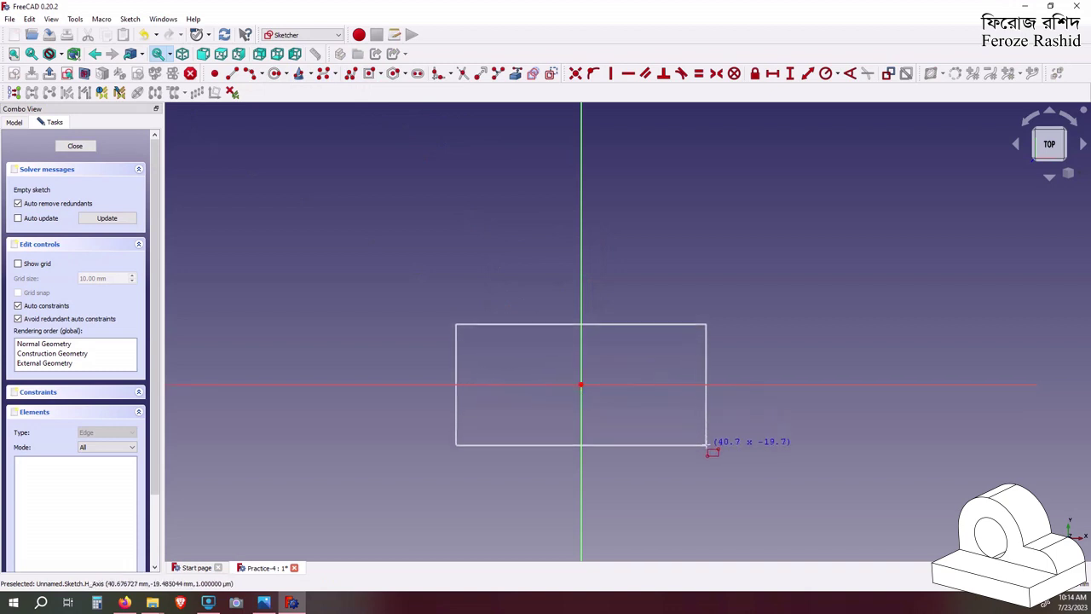
click(707, 444)
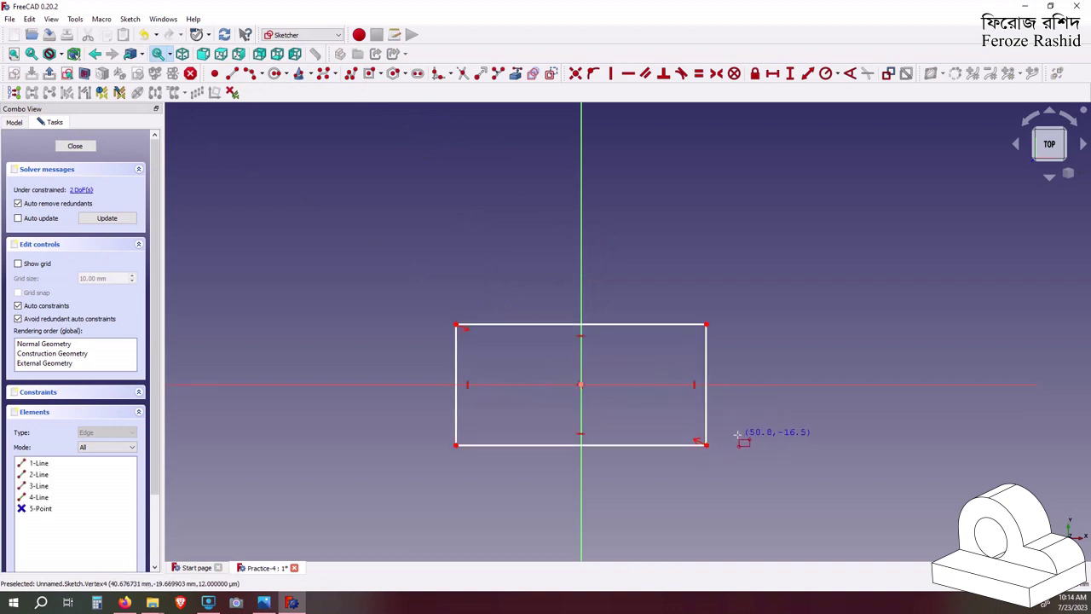
Constrain the rectangle to 60 mm wide and 40 mm tall
click(644, 330)
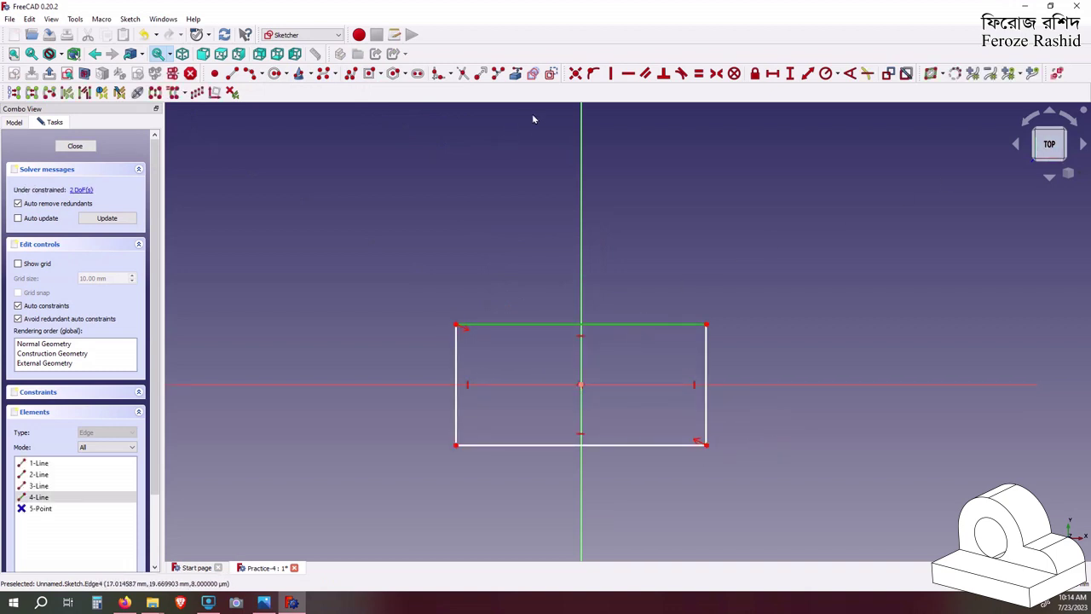
click(770, 73)
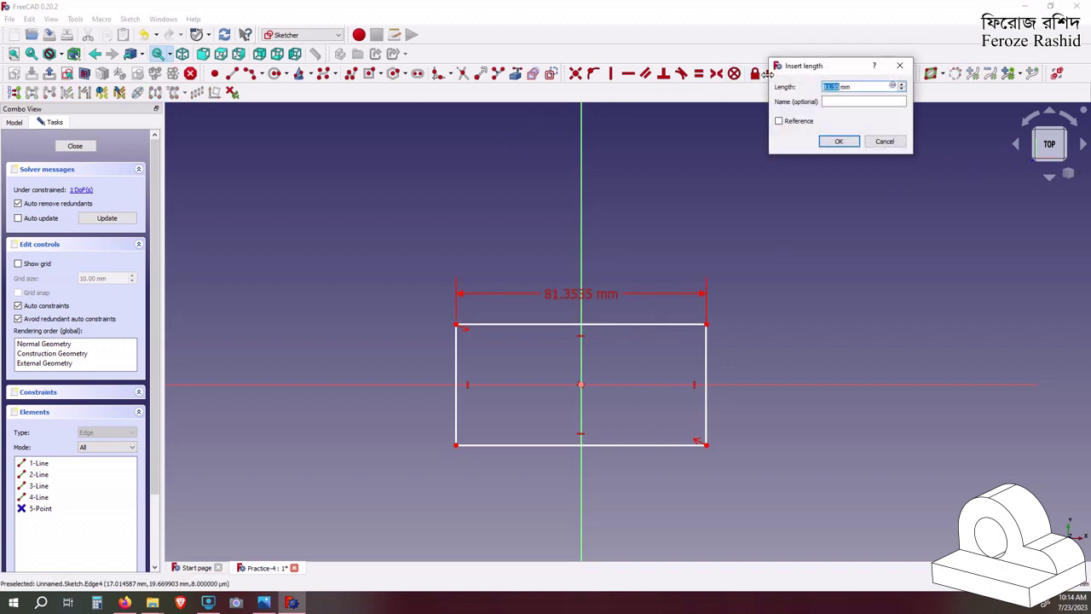
text(60)
key(Return)
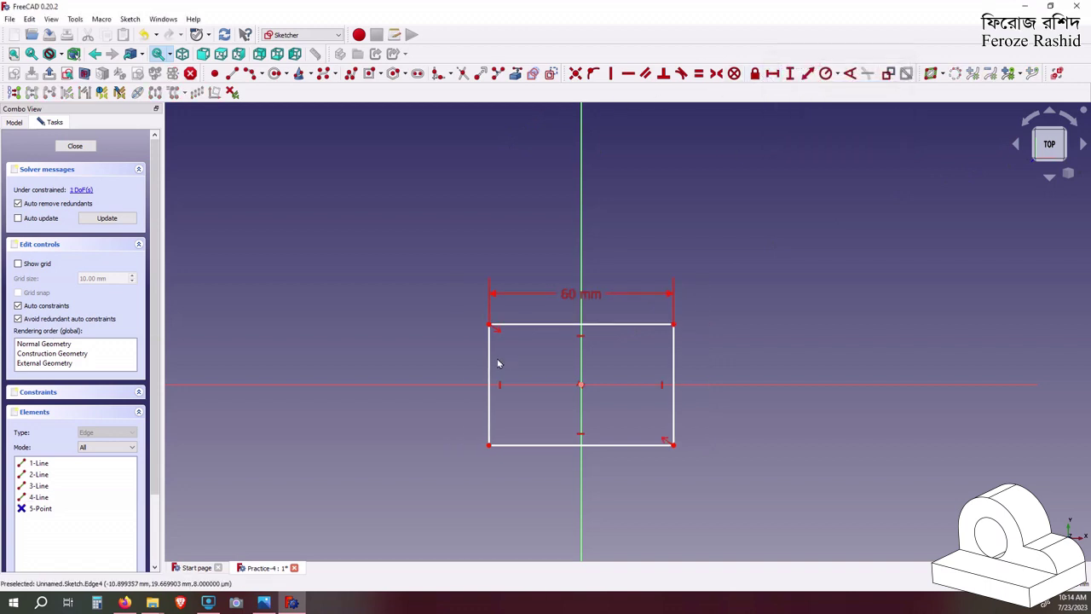
click(490, 363)
click(791, 75)
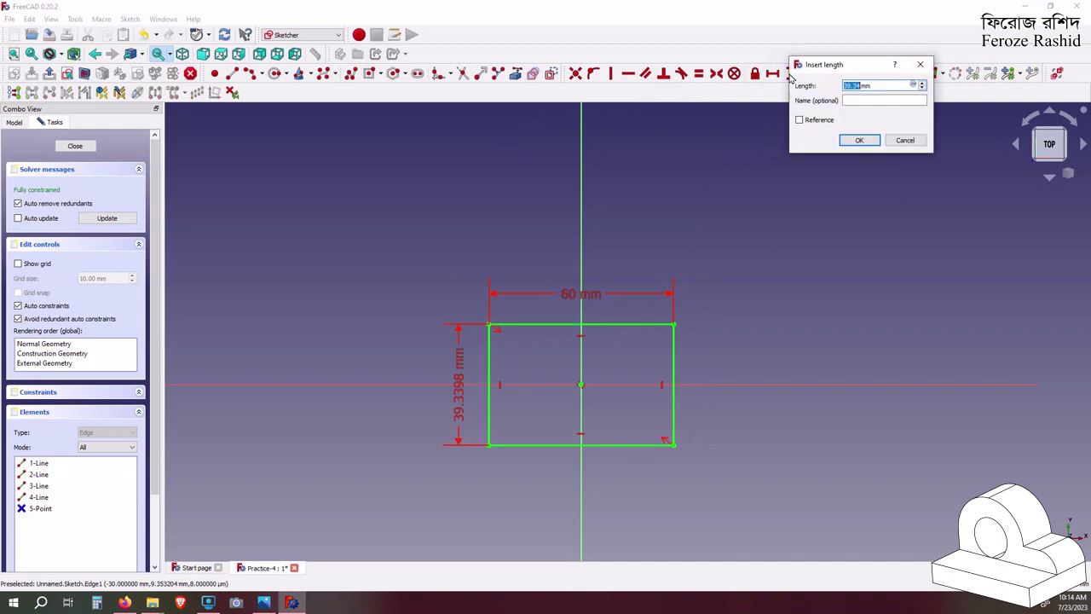
text(40)
key(Return)
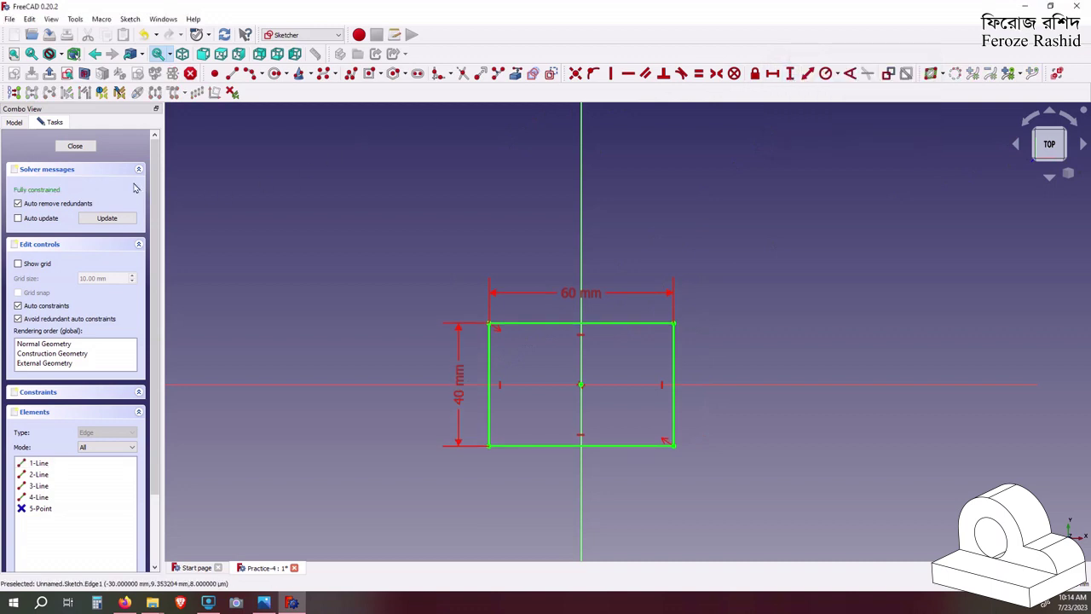
Close the sketch and extrude it 10 mm into a base block with Part Extrude
click(75, 146)
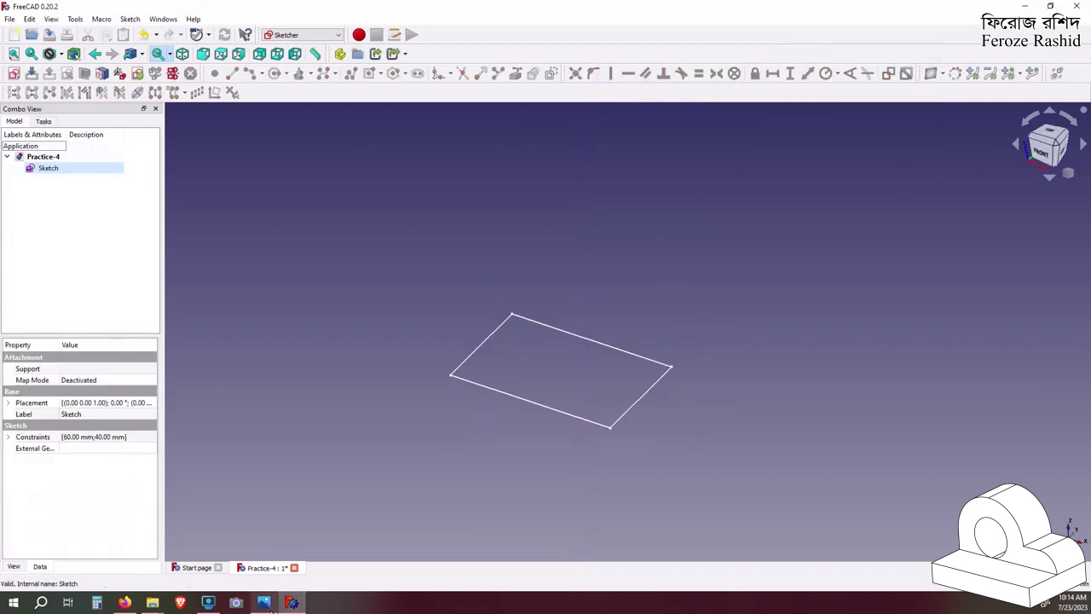
click(264, 603)
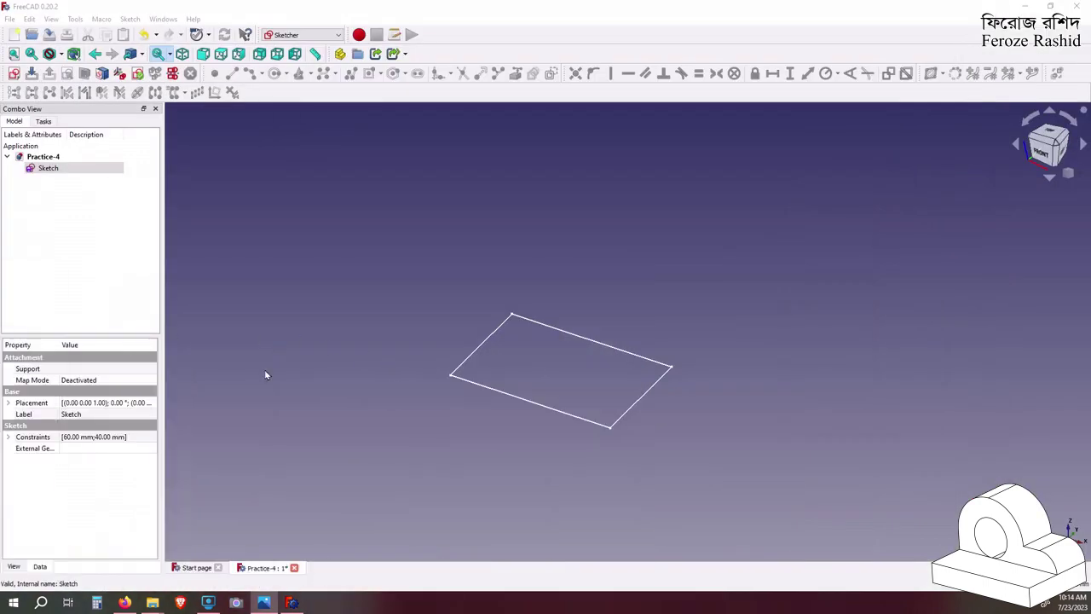
click(302, 34)
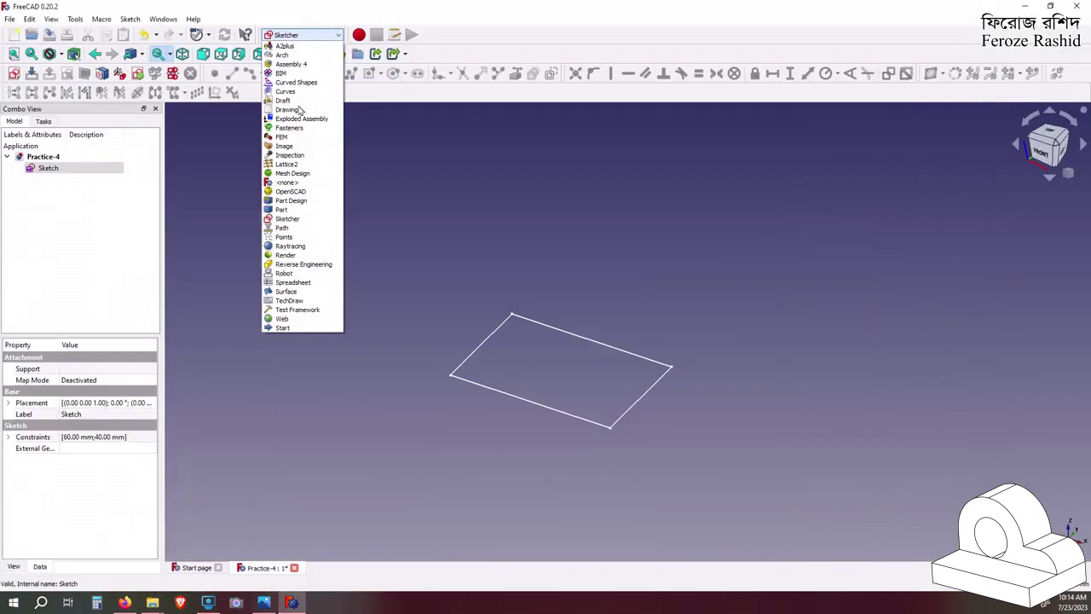
click(290, 212)
click(161, 73)
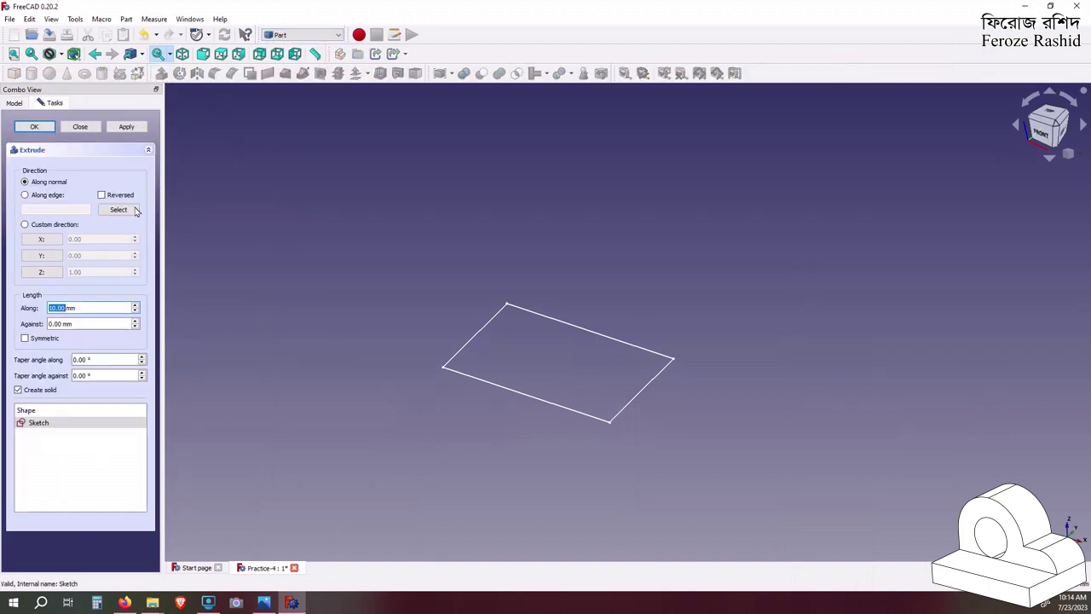
text(1)
key(Return)
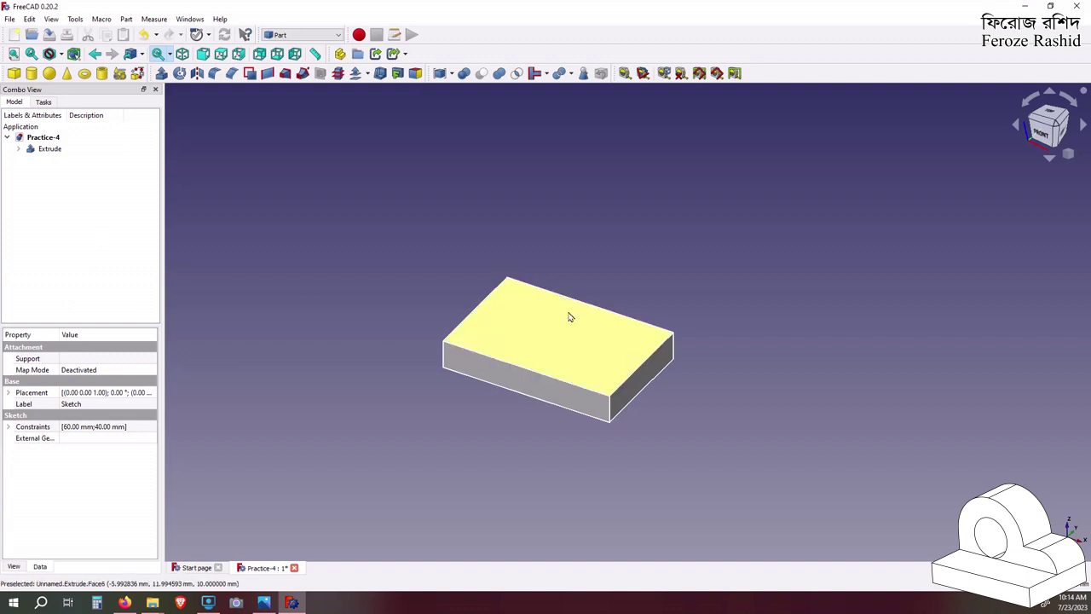
Start a sketch on the block's top face, importing its top, right and left edges as references
click(570, 317)
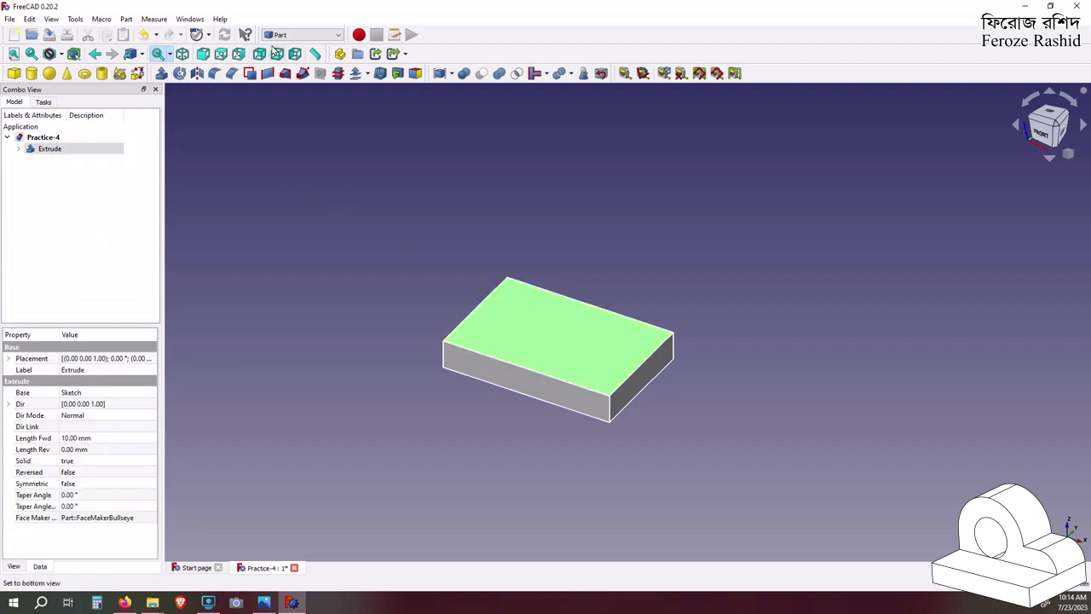
click(281, 35)
click(287, 218)
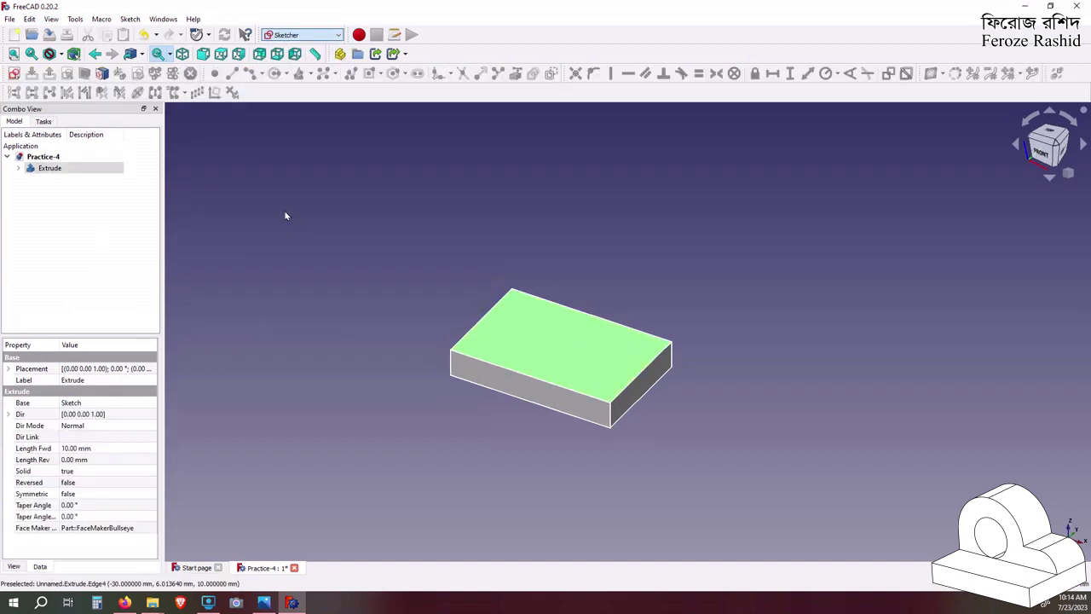
click(14, 73)
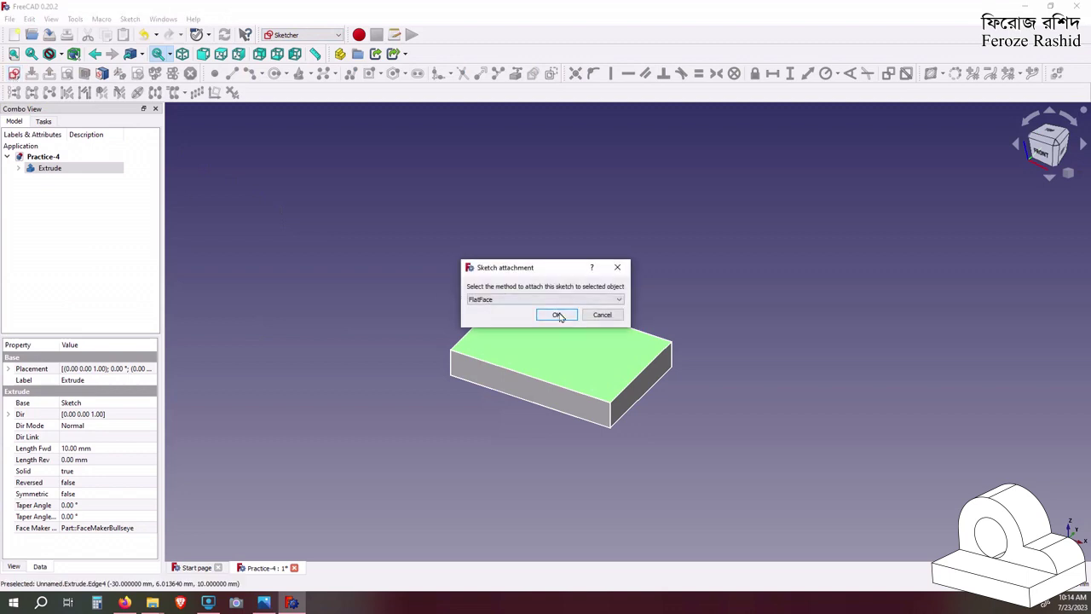
click(556, 314)
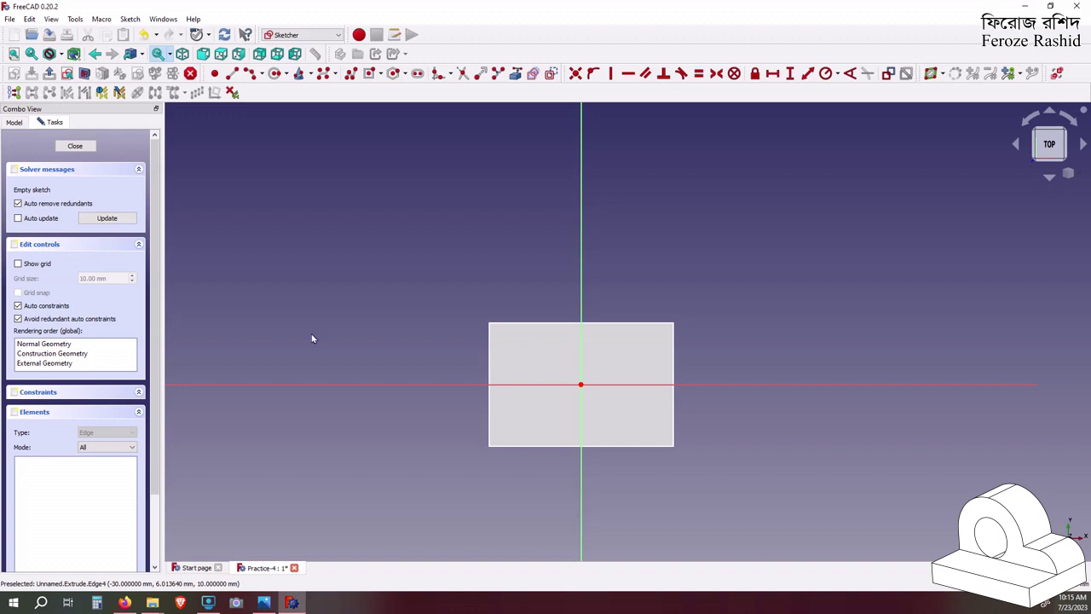
click(516, 72)
click(540, 323)
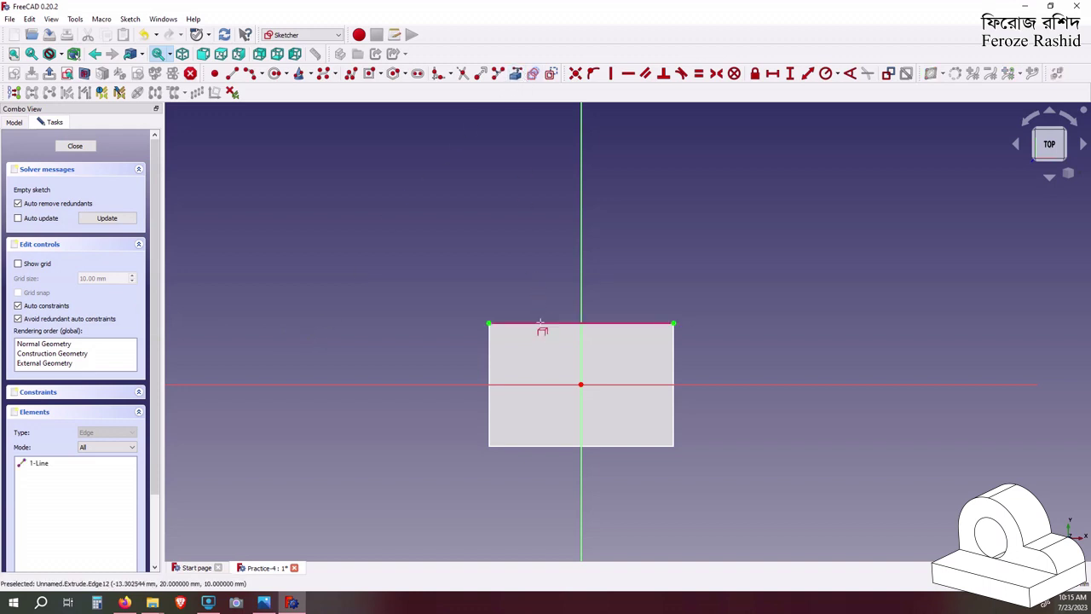
click(674, 356)
click(489, 352)
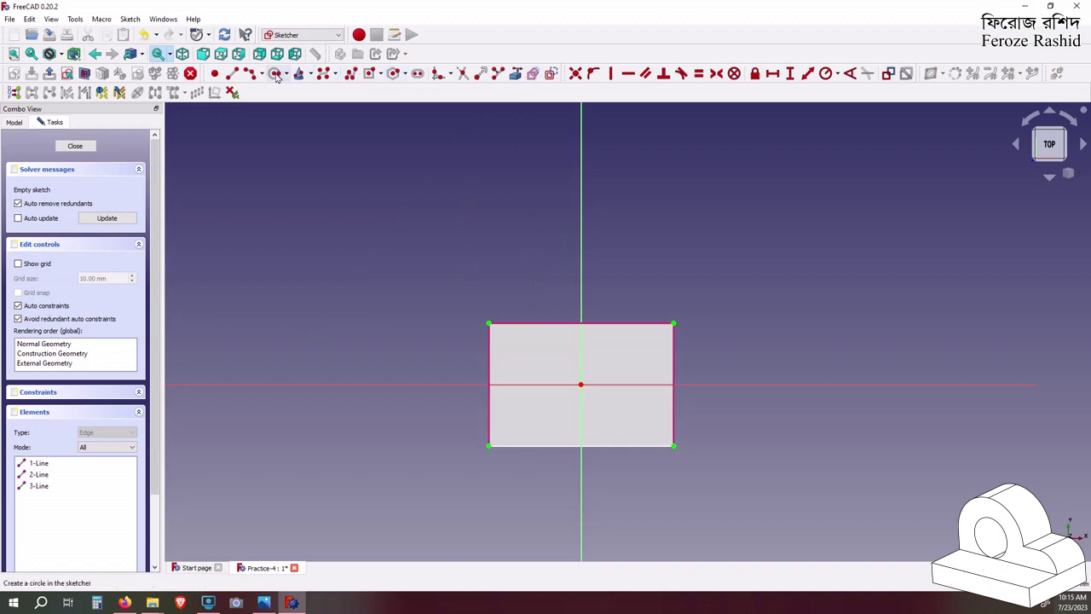
Draw a corner rectangle over half the top face, snap its lower line to the axis, and close
click(380, 75)
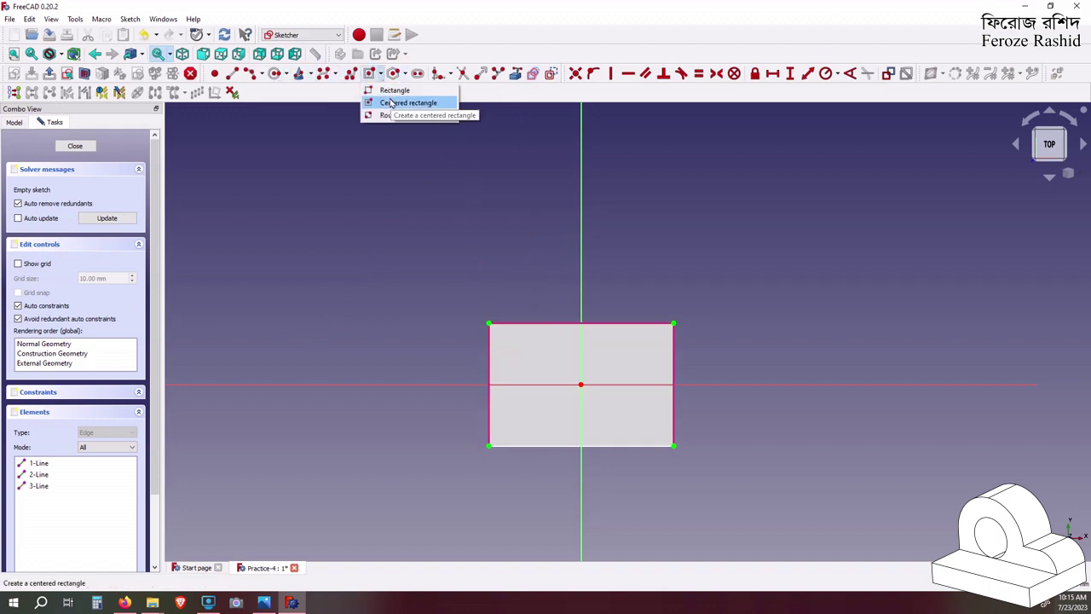
click(393, 92)
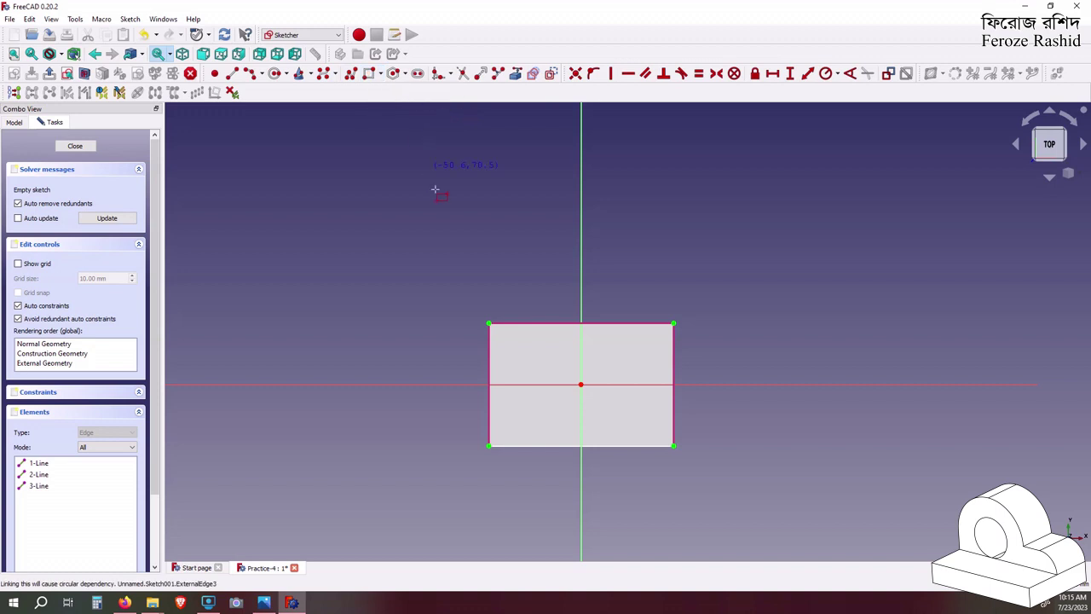
click(489, 325)
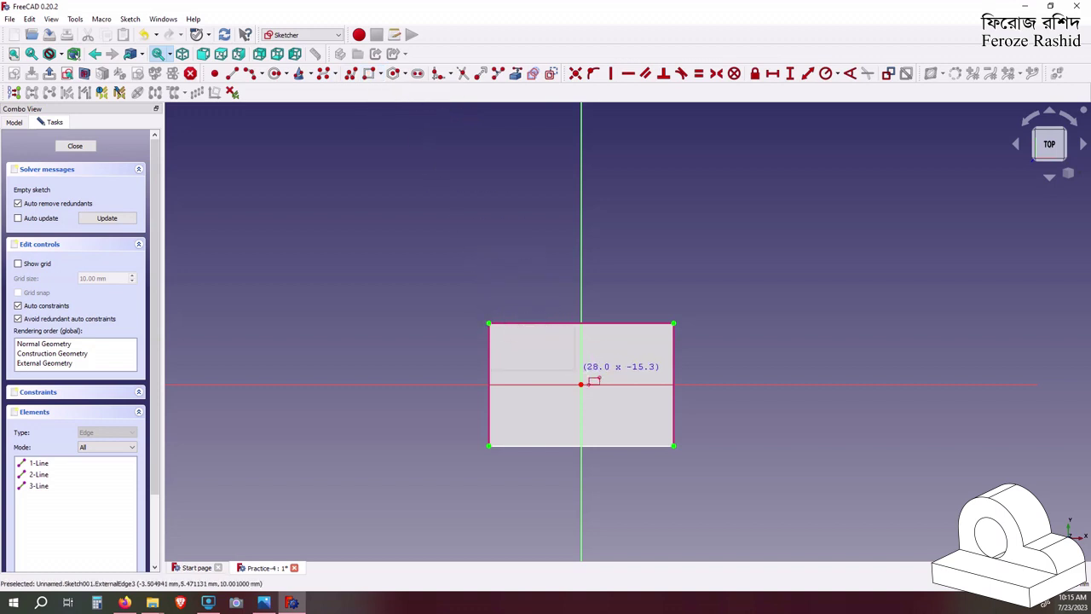
click(676, 392)
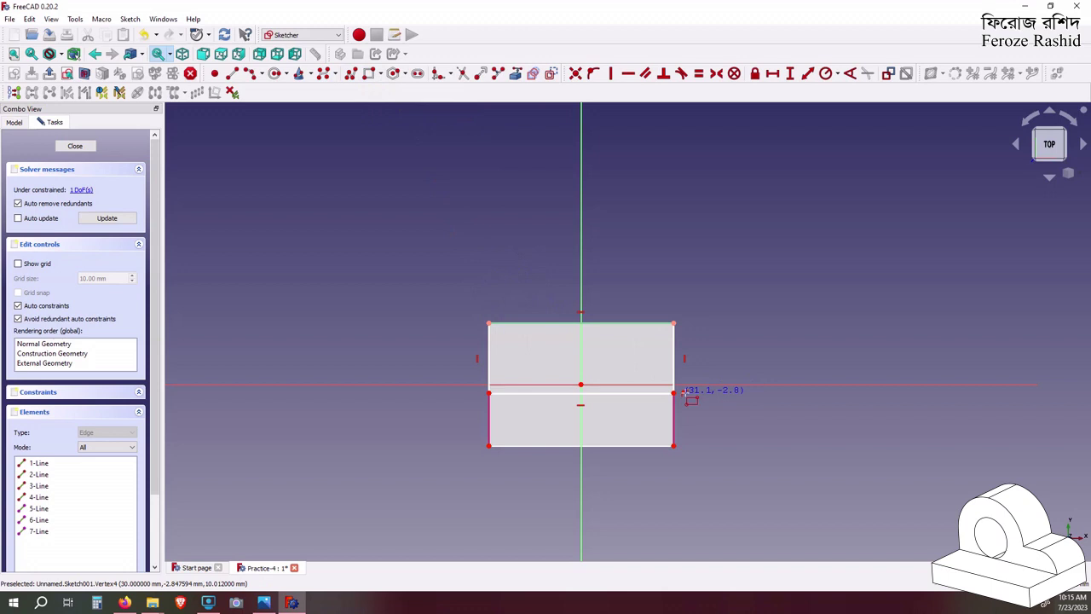
click(584, 392)
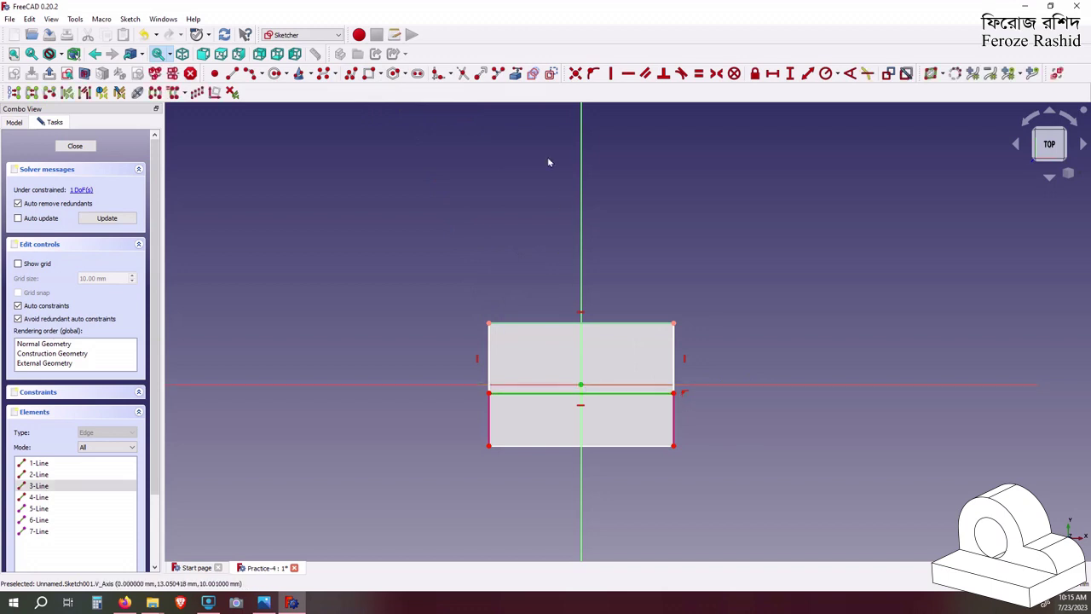
click(576, 74)
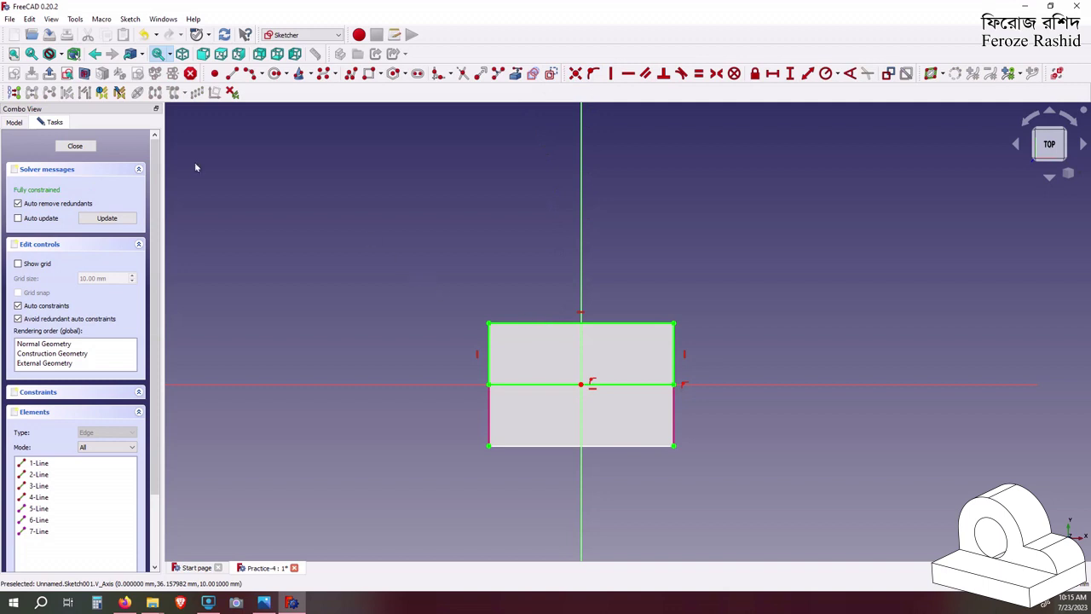
click(75, 147)
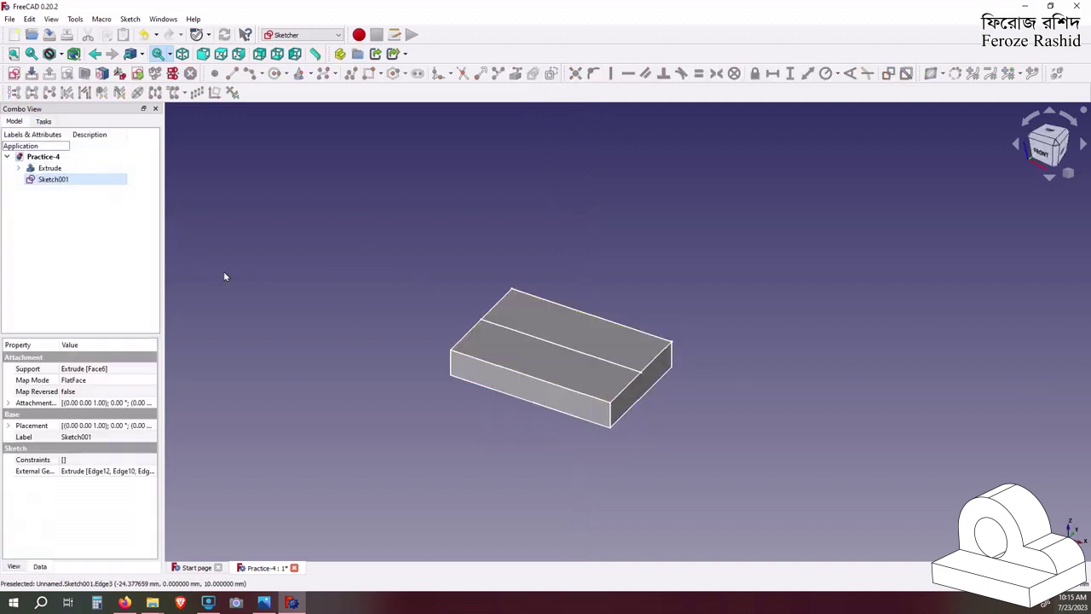
After checking the reference drawing, extrude Sketch001 30 mm upward in the Part workbench
key(alt+Tab)
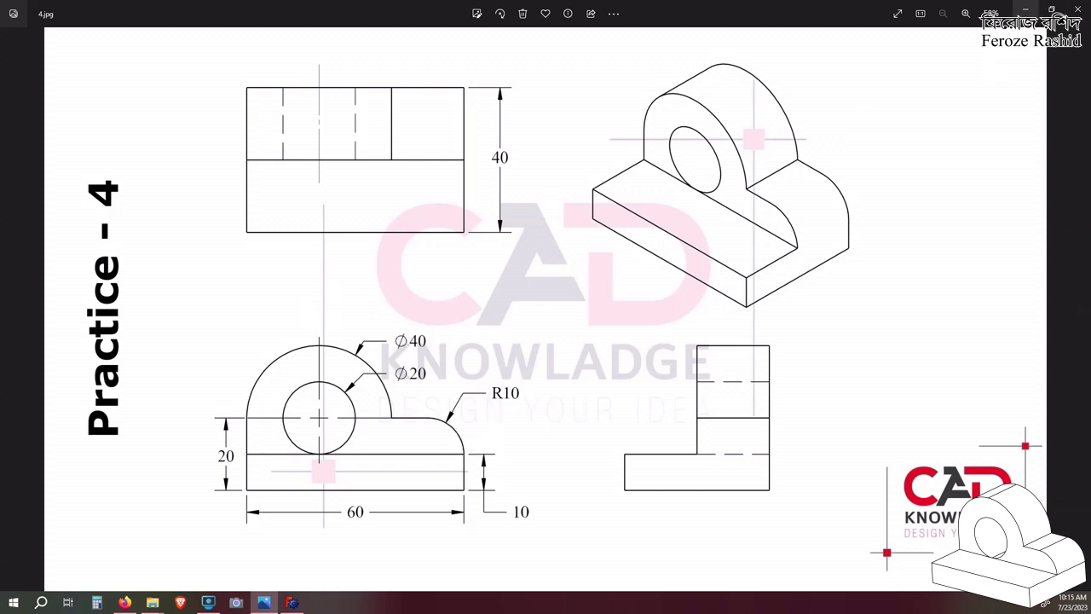
click(1025, 10)
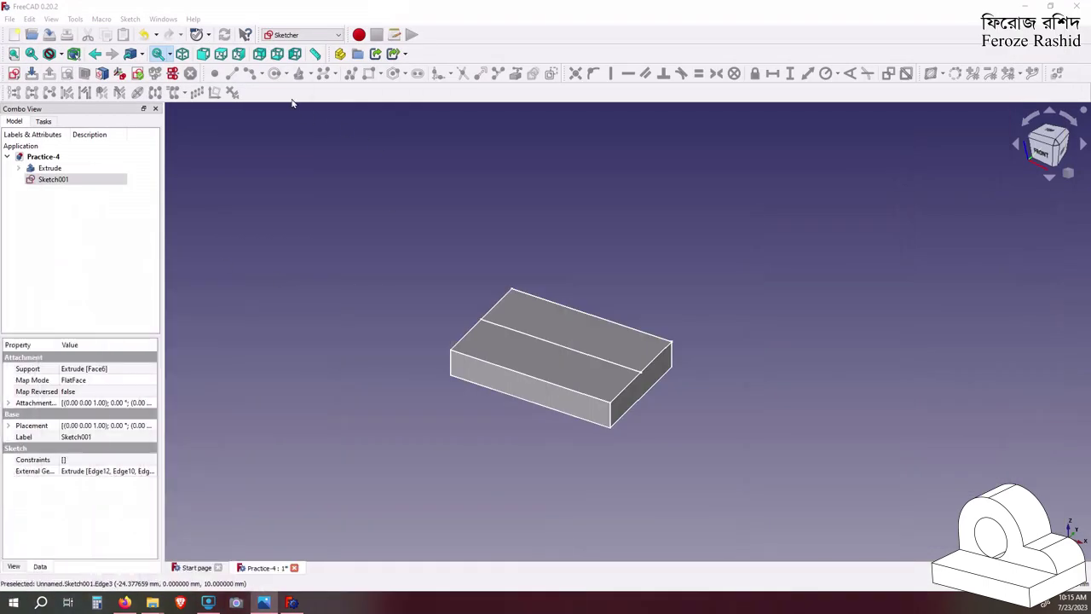
click(302, 35)
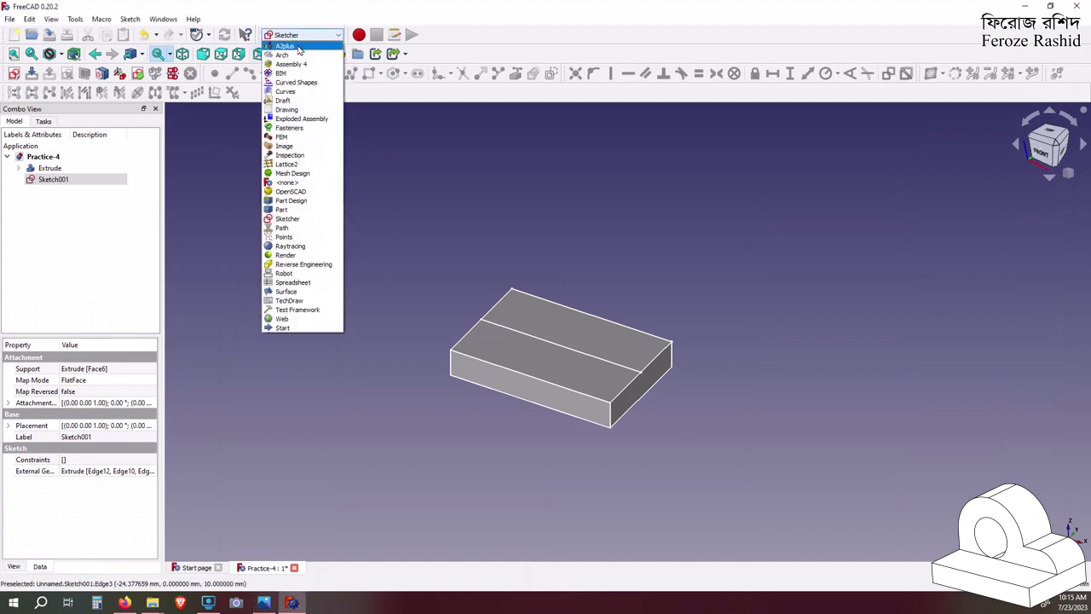
click(298, 209)
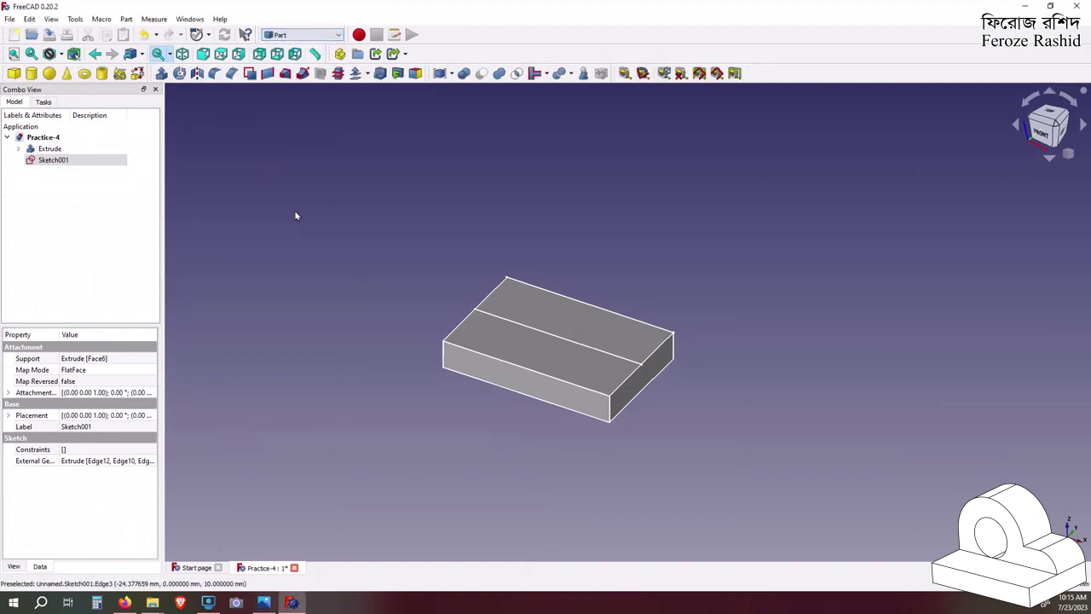
click(162, 73)
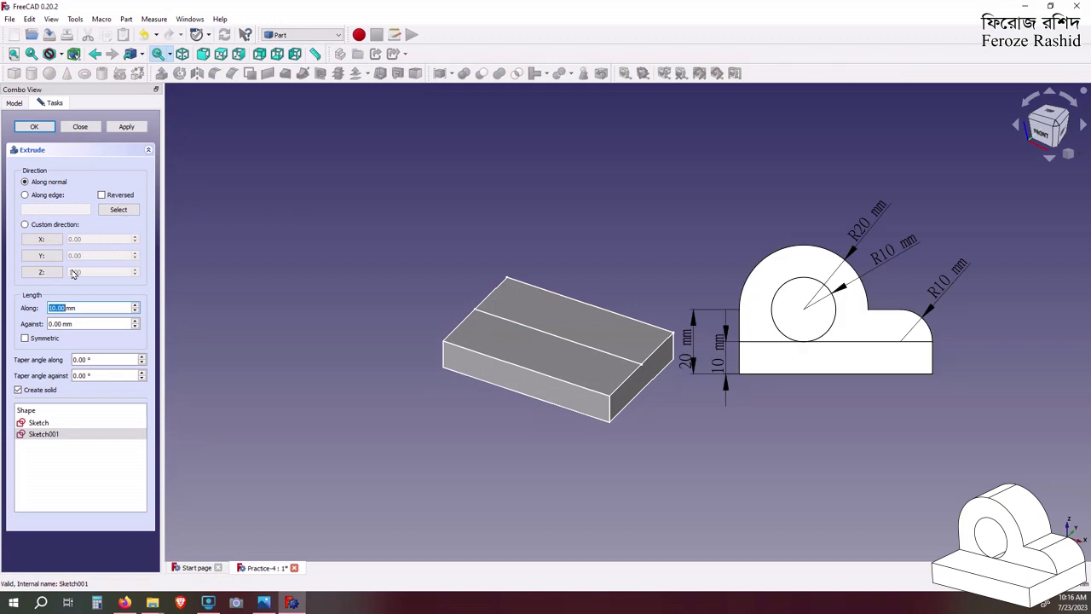
text(30)
key(Return)
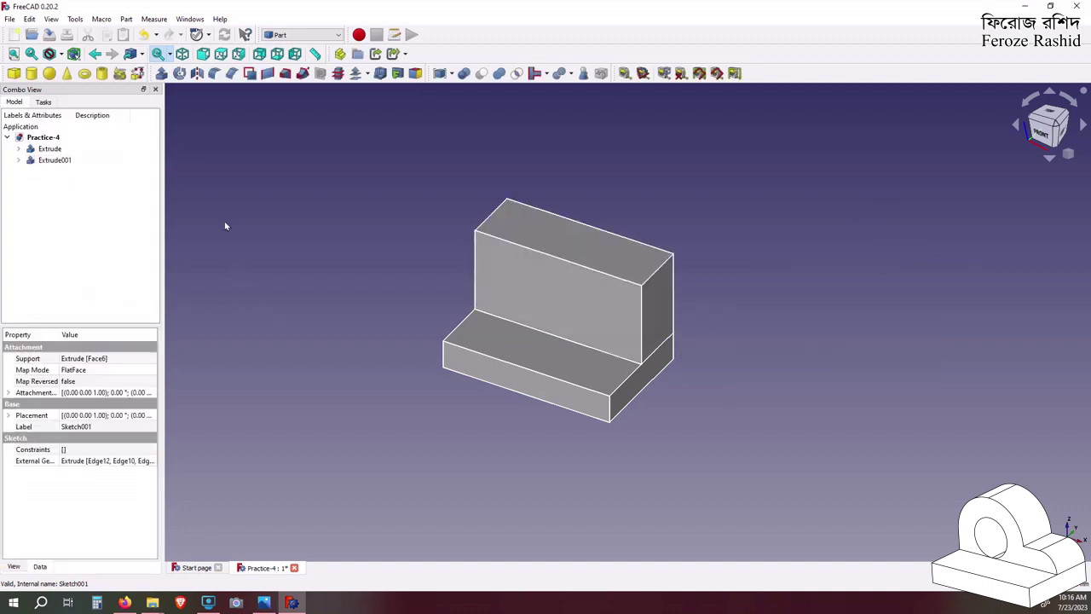
Attach a new flat sketch to the upright's front face
click(558, 276)
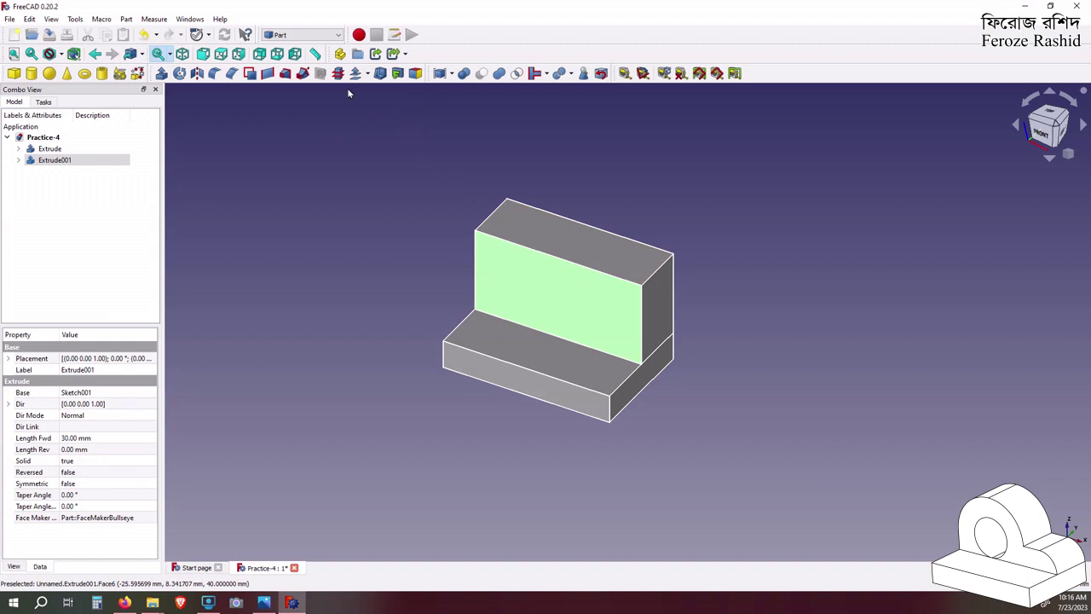
click(300, 35)
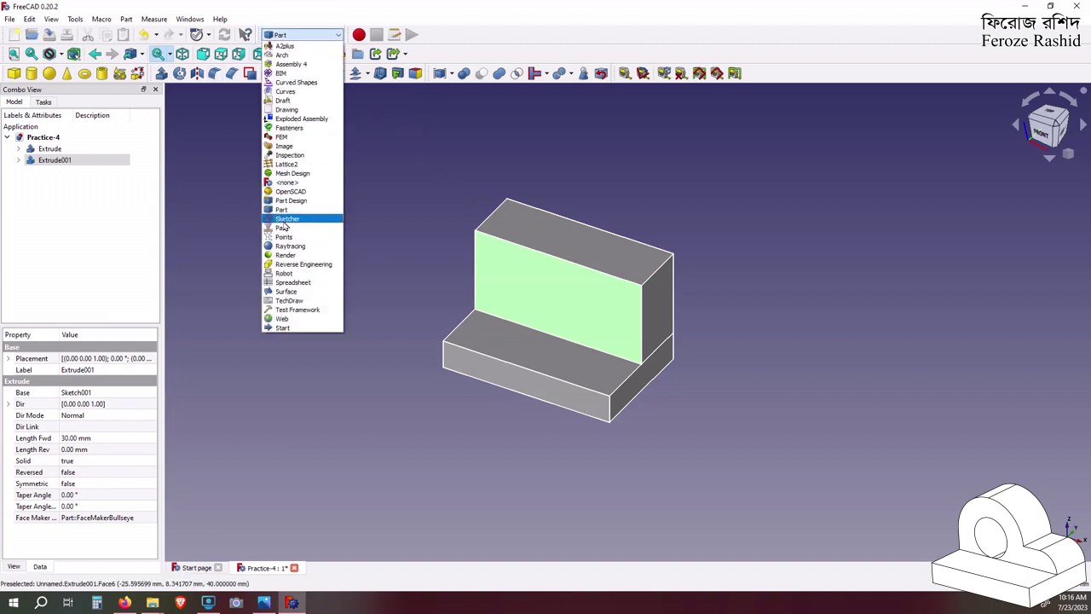
click(284, 219)
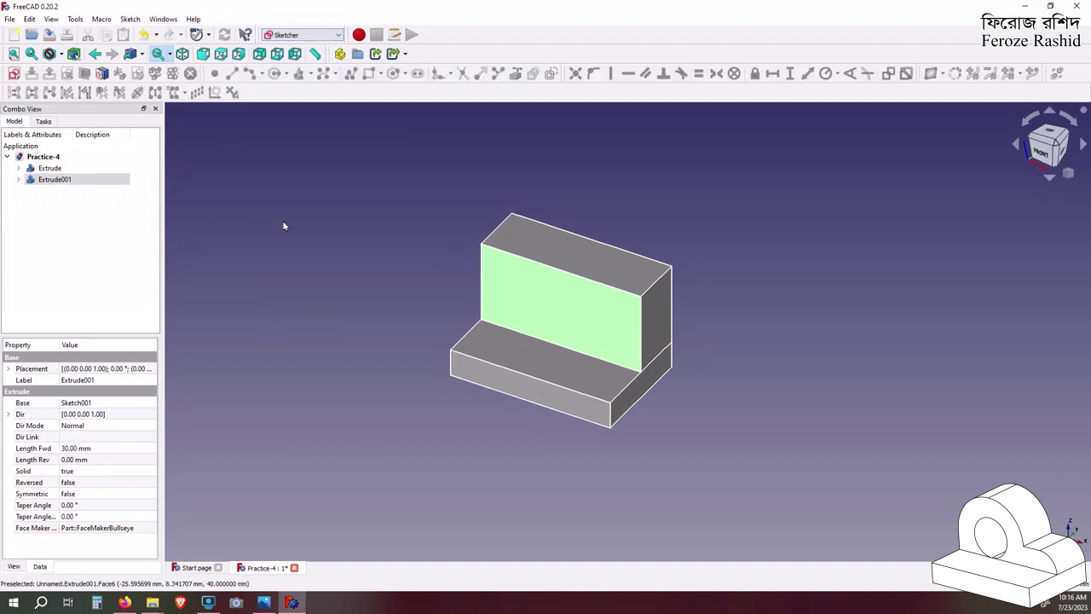
click(19, 75)
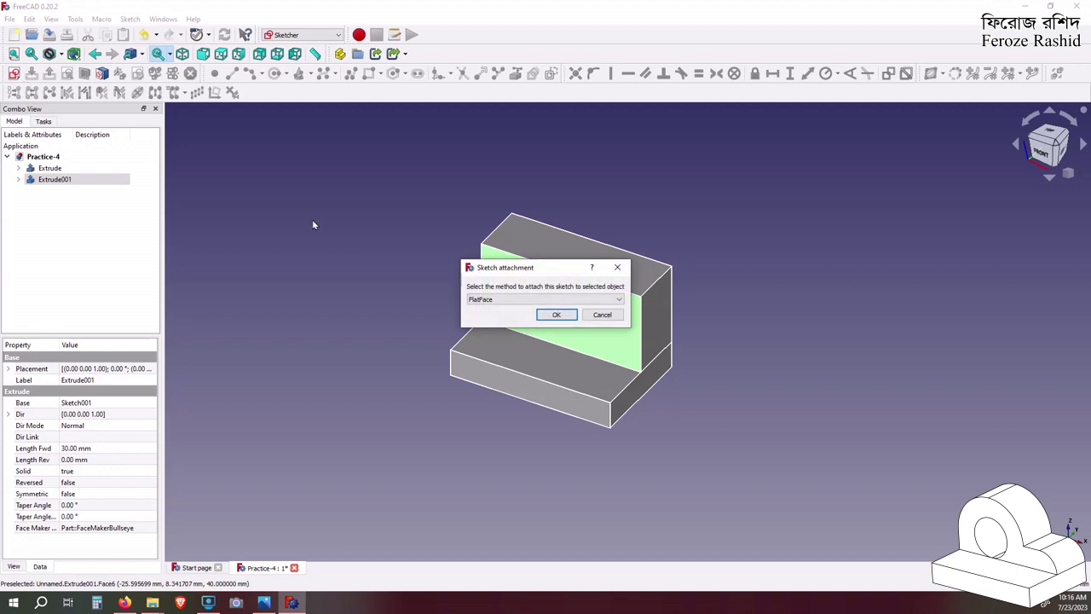
click(551, 312)
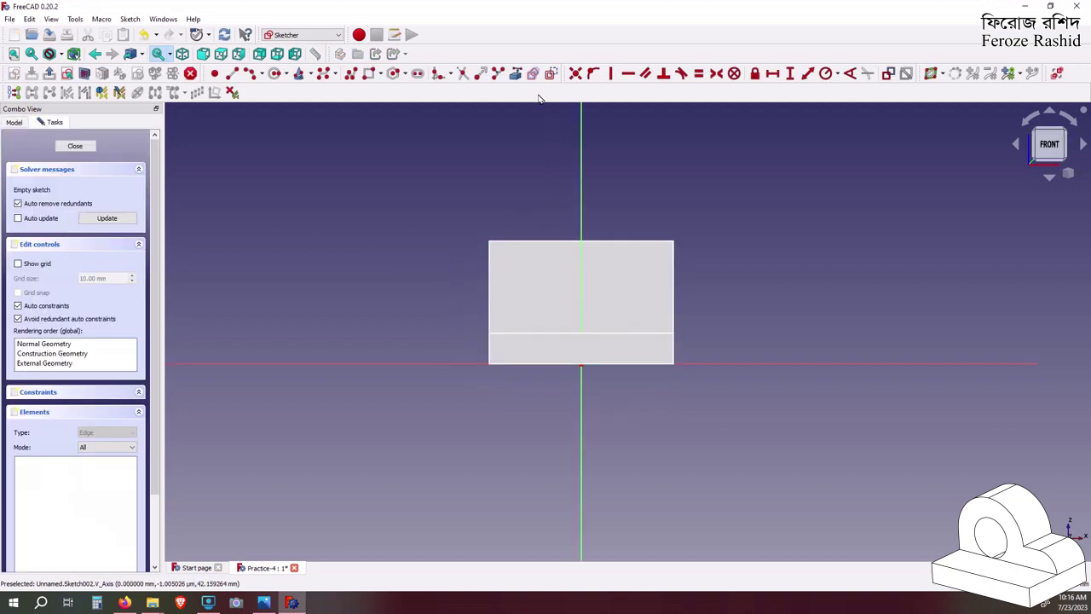
Import the face's top, left, right and bottom edges as external geometry
click(514, 73)
click(531, 242)
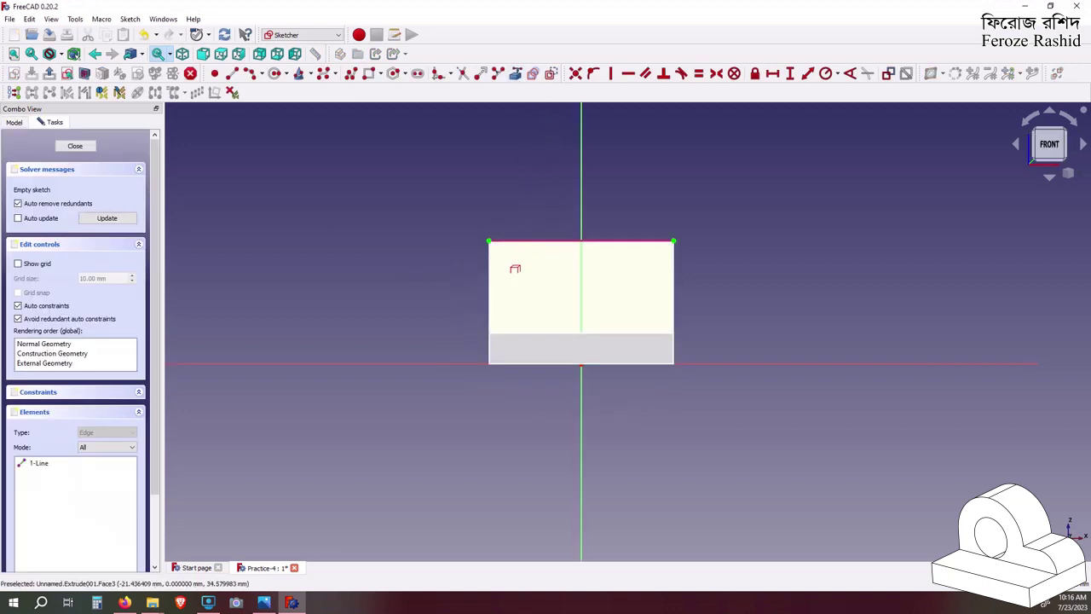
click(489, 281)
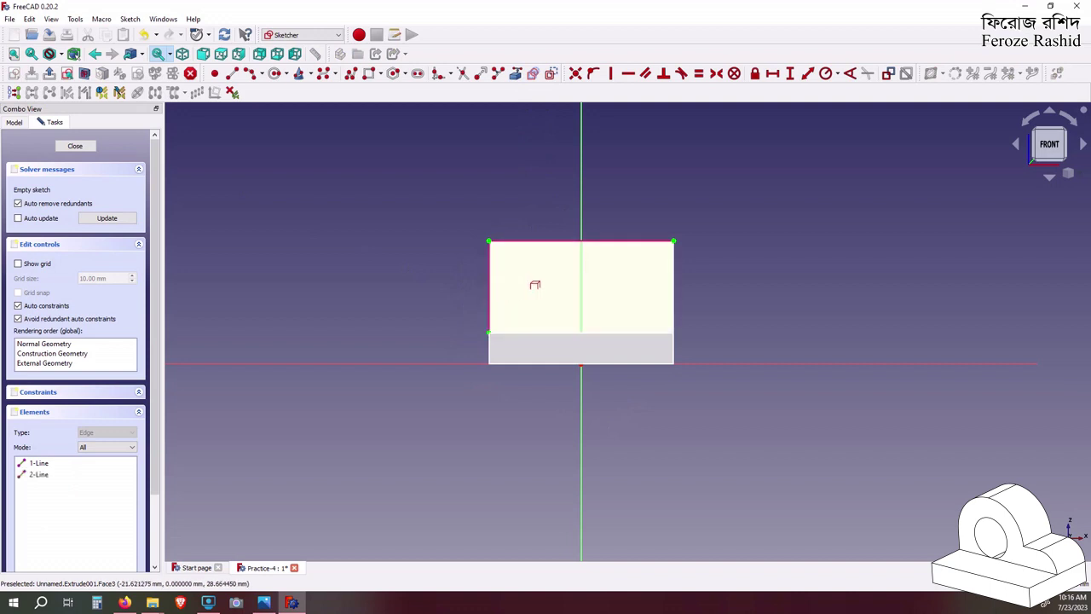
click(674, 297)
click(646, 333)
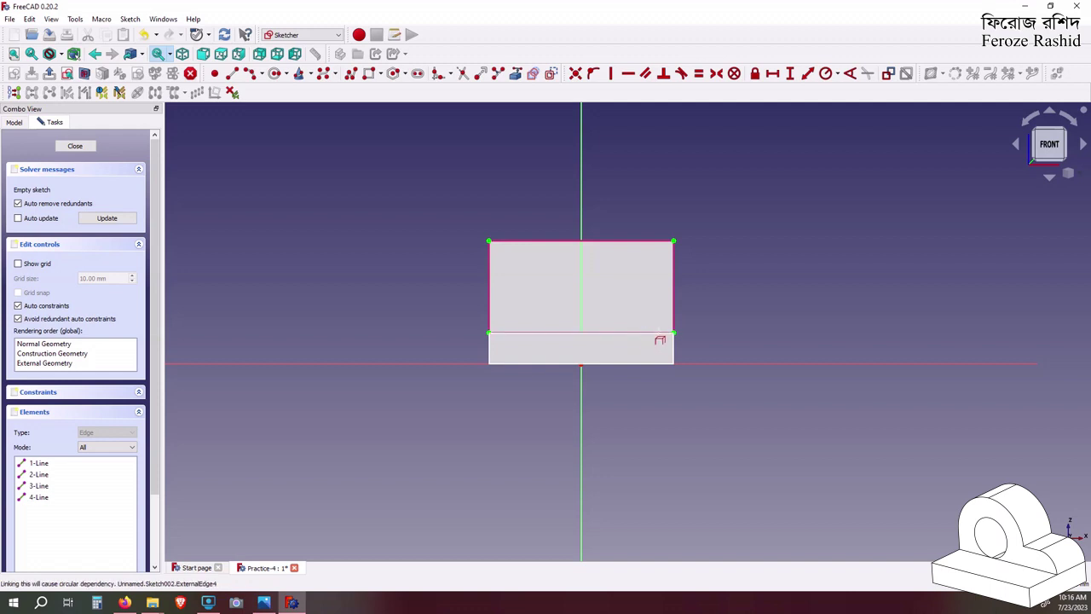
Orbit to an oblique perspective view of the block
middle_drag(720, 324, 701, 367)
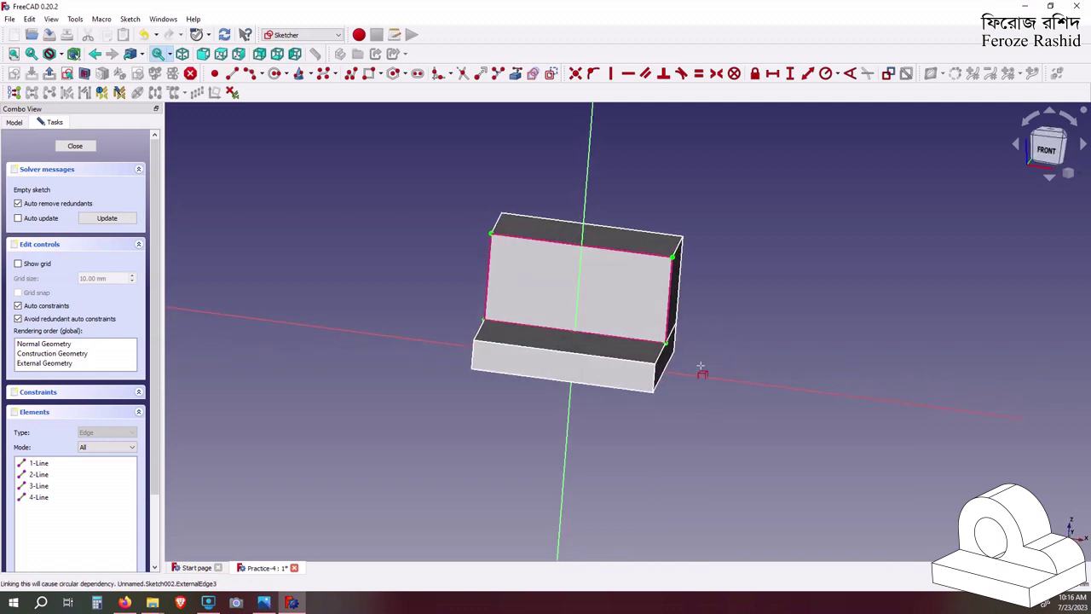
click(1067, 173)
click(1070, 191)
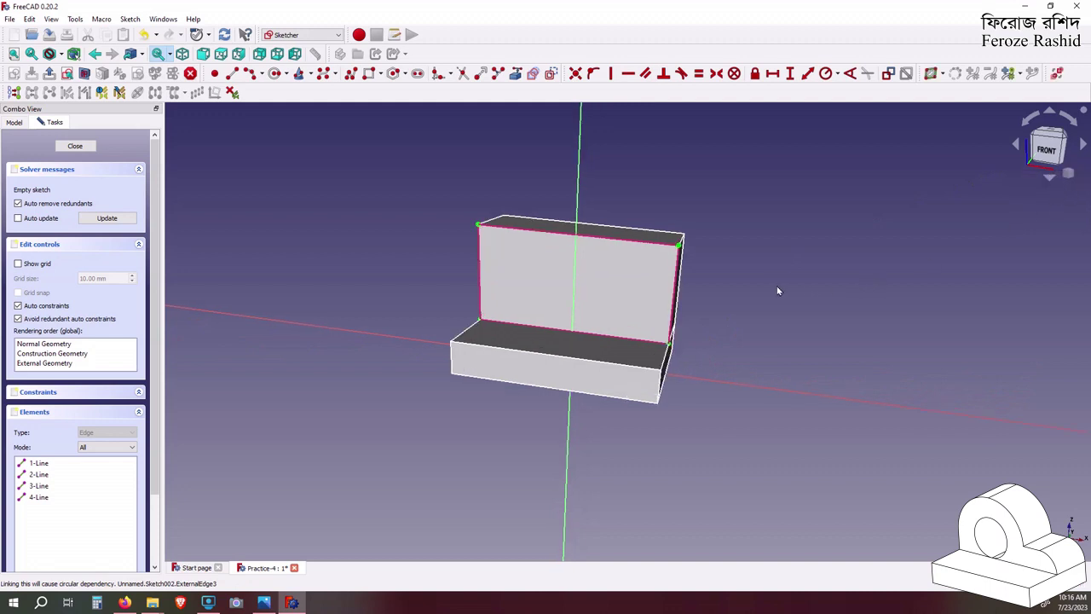
middle_drag(776, 292, 737, 316)
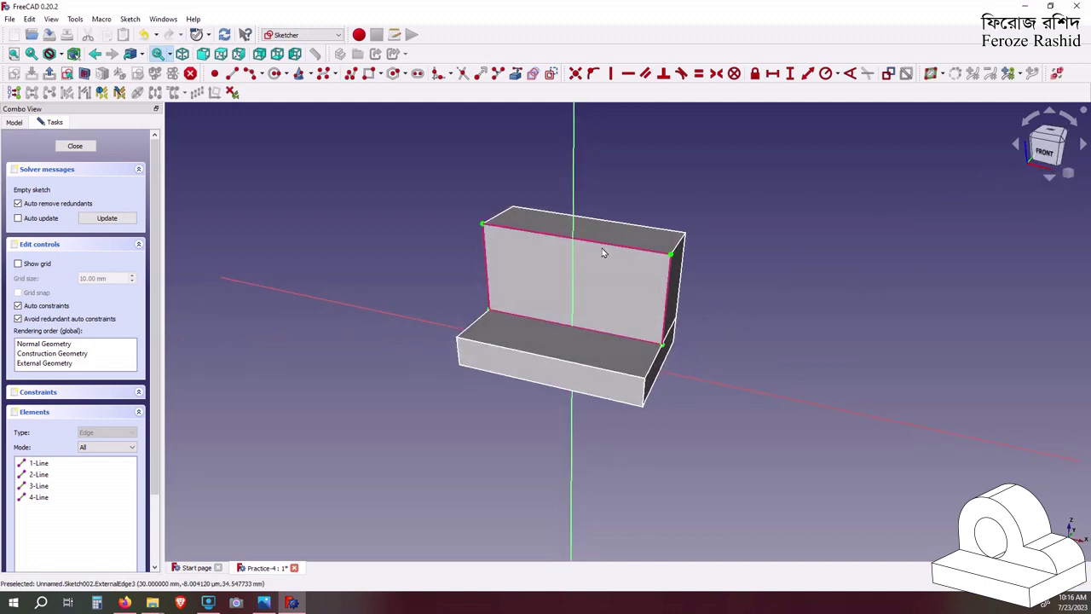
Reference one more face edge and draw a centre-point arc for the rounded top
scroll(602, 253, up, 2)
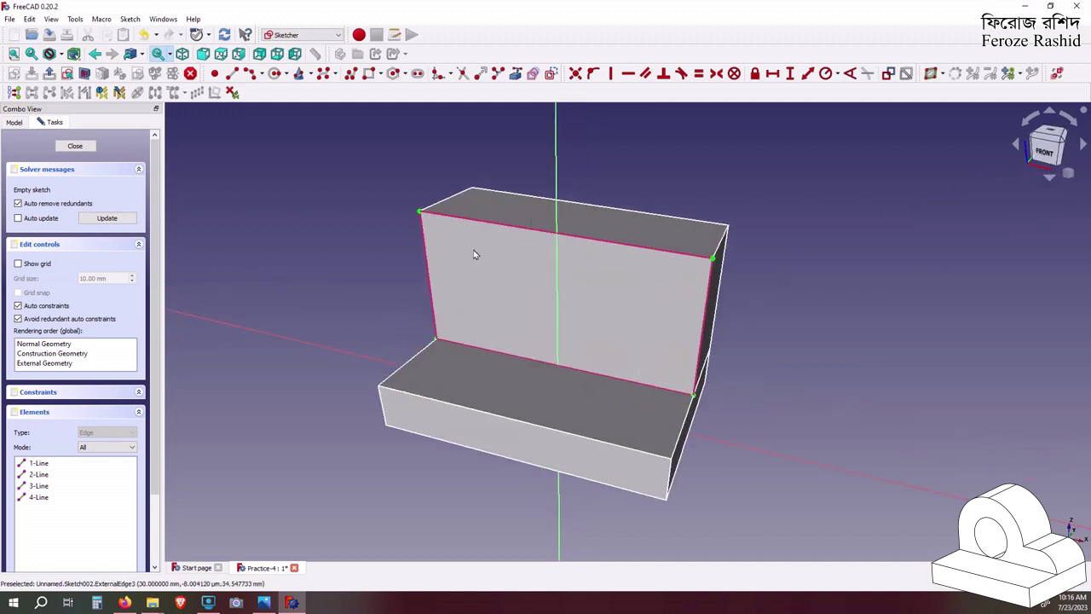
click(231, 92)
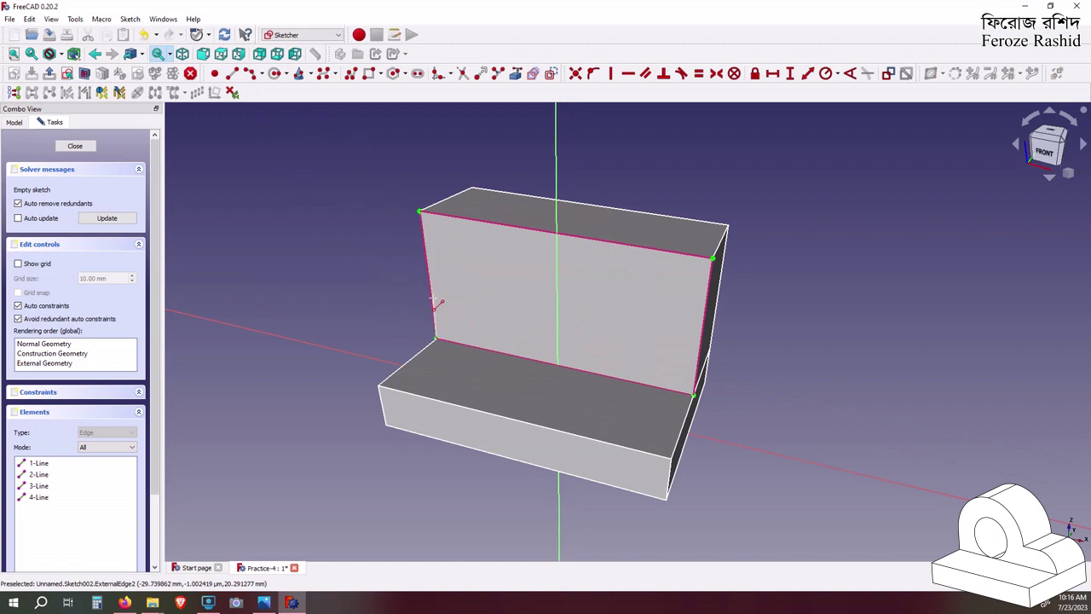
click(434, 300)
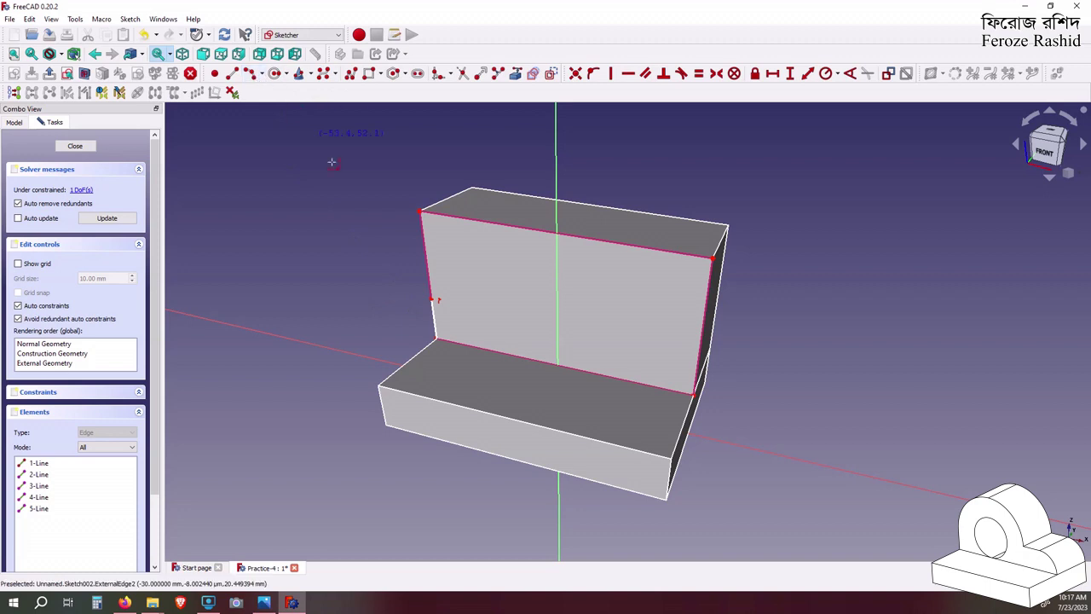
click(492, 305)
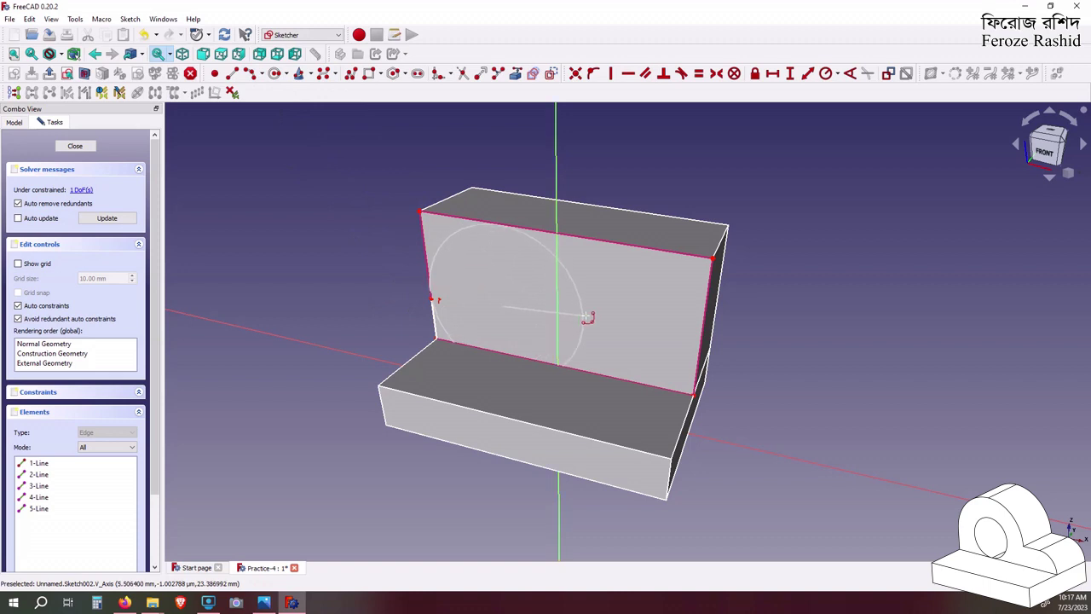
click(588, 320)
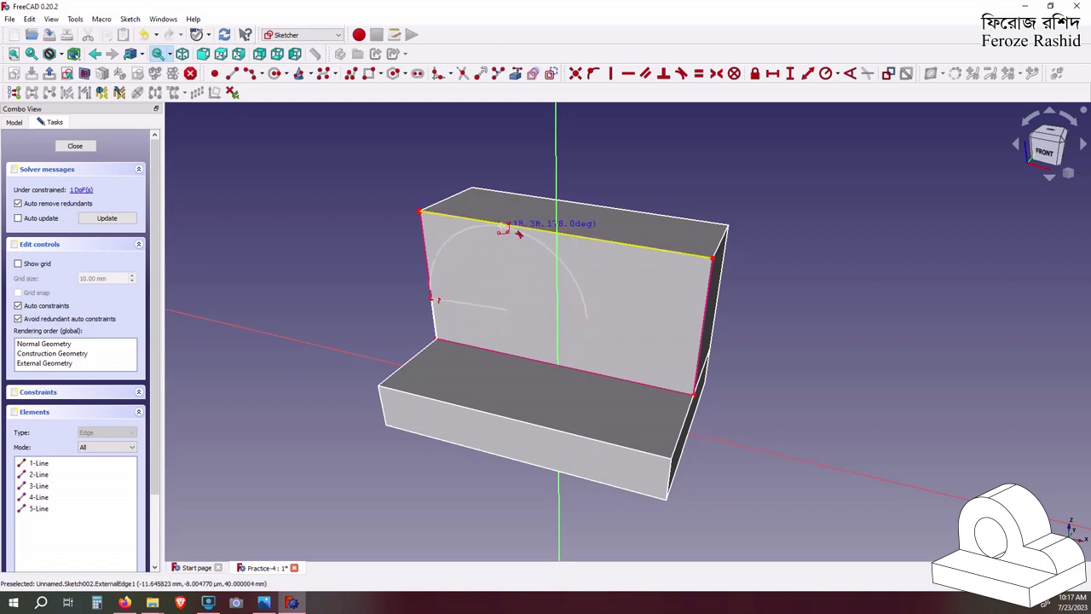
click(503, 227)
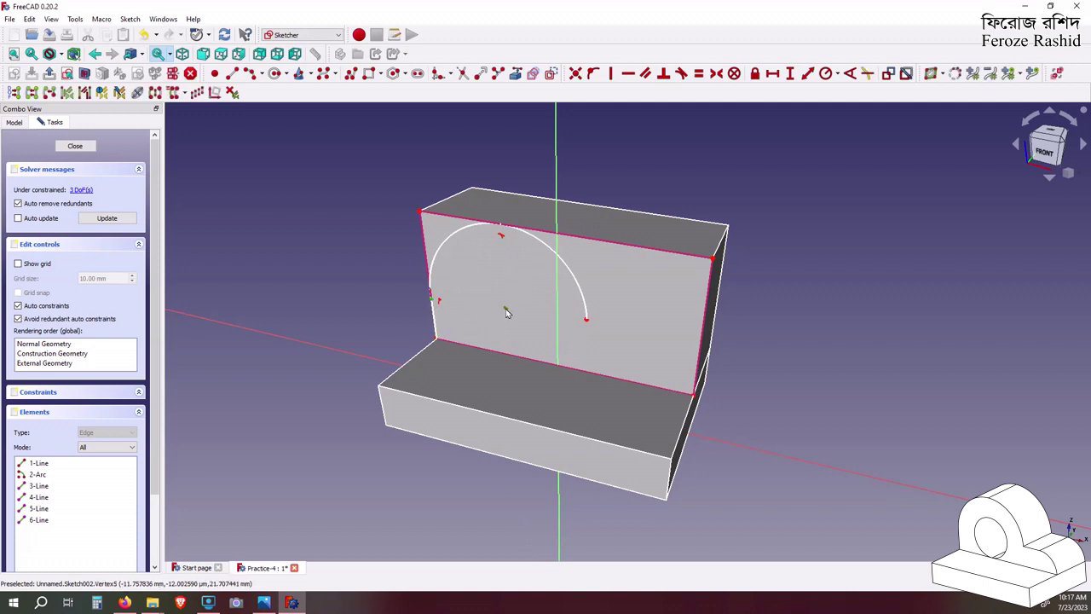
Level the arc centre with its endpoint and fix the left line at 40 mm height
click(586, 324)
click(628, 73)
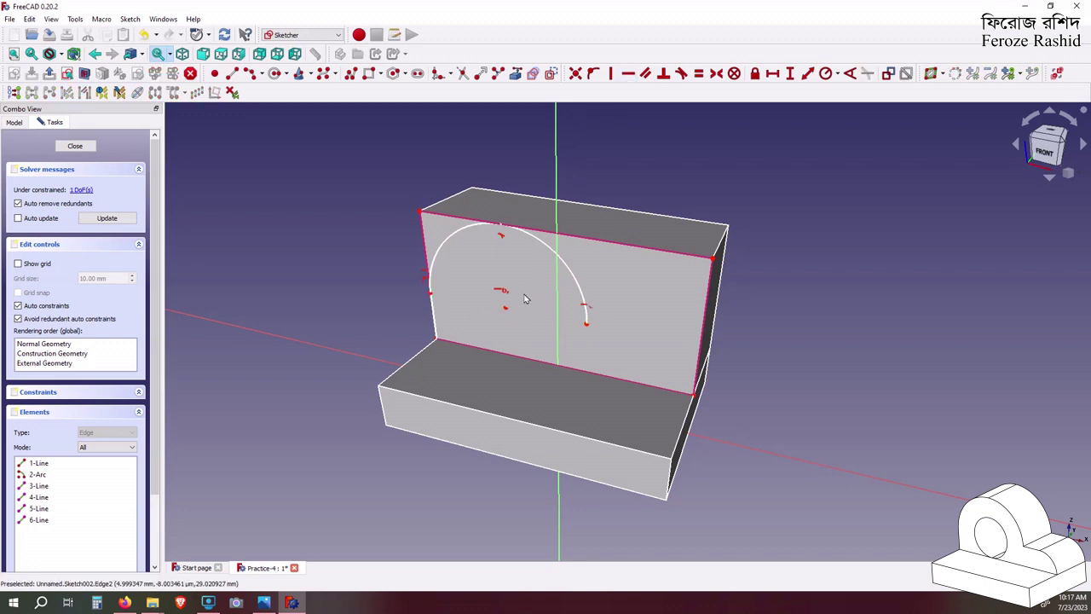
click(432, 305)
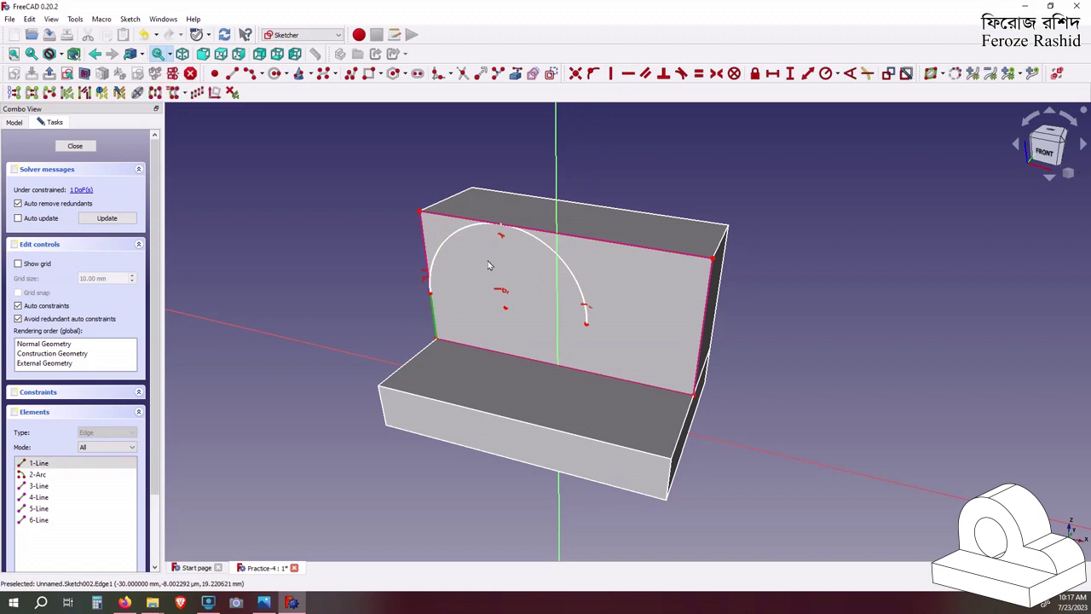
click(785, 74)
text(0)
key(Return)
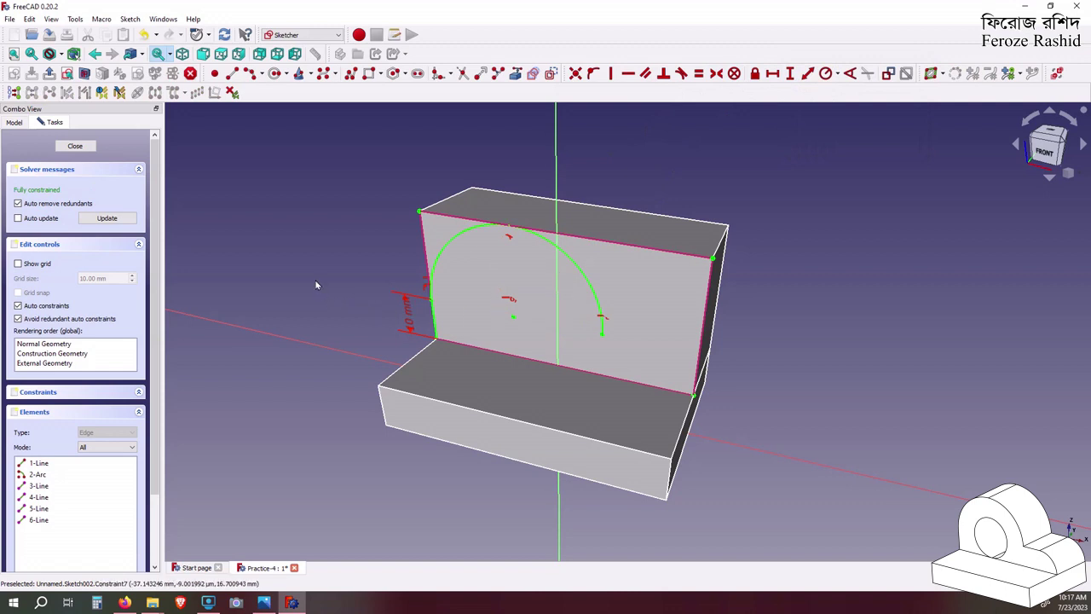
Draw a short line rightward from the arc's right end
click(232, 74)
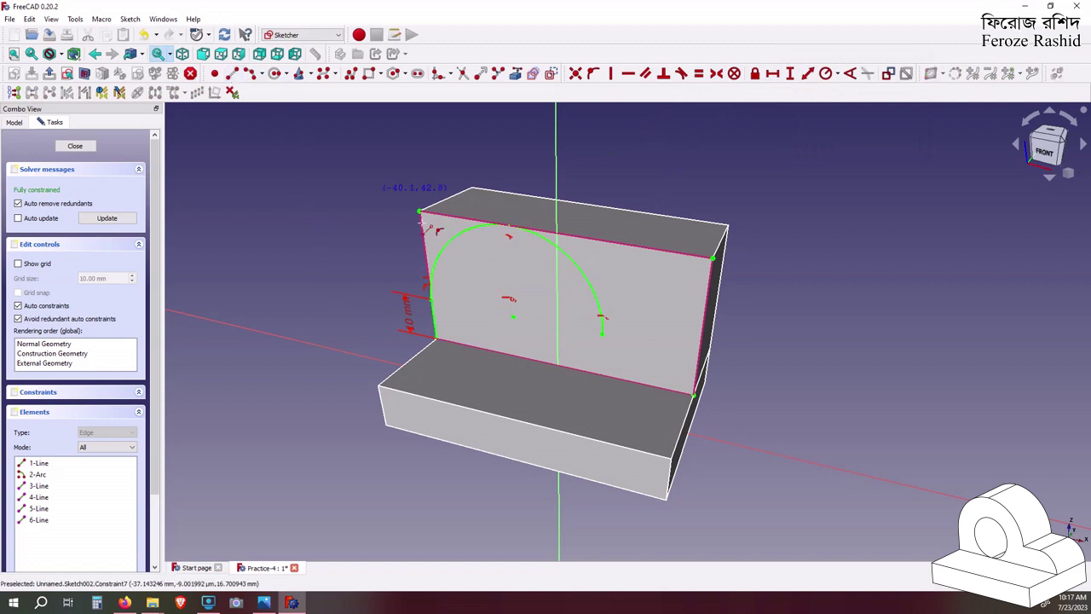
click(601, 335)
click(646, 343)
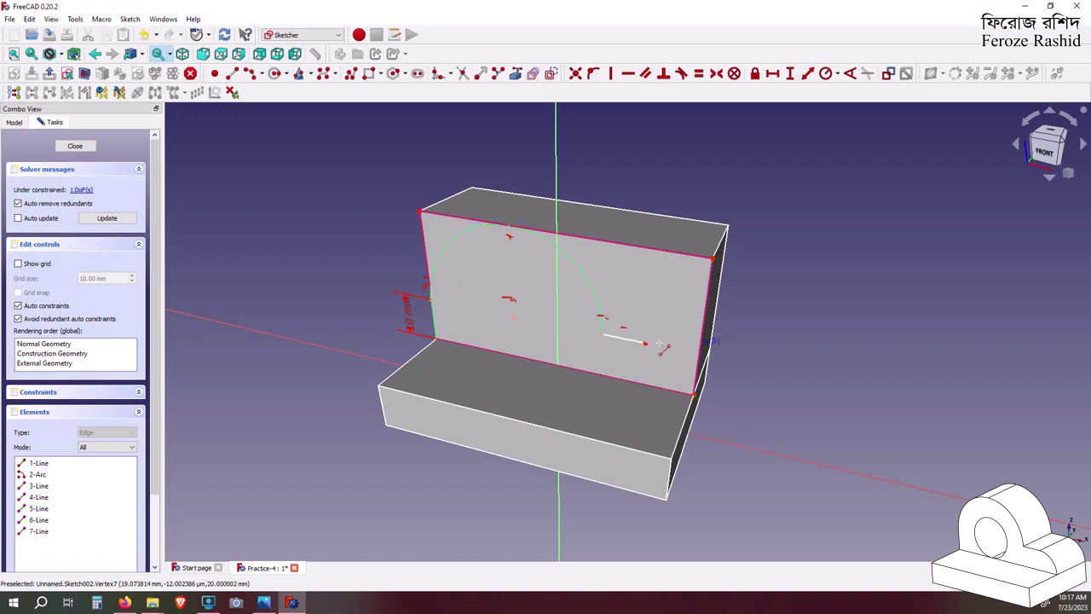
Draw an arc from the short line's end to the bottom edge, perpendicular to that line
click(249, 75)
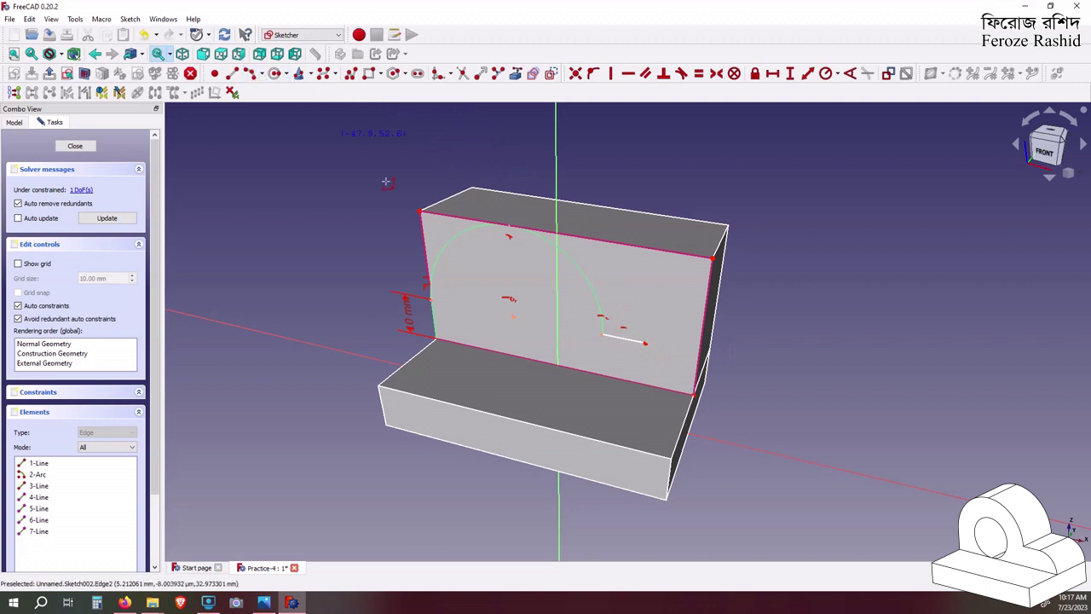
click(645, 343)
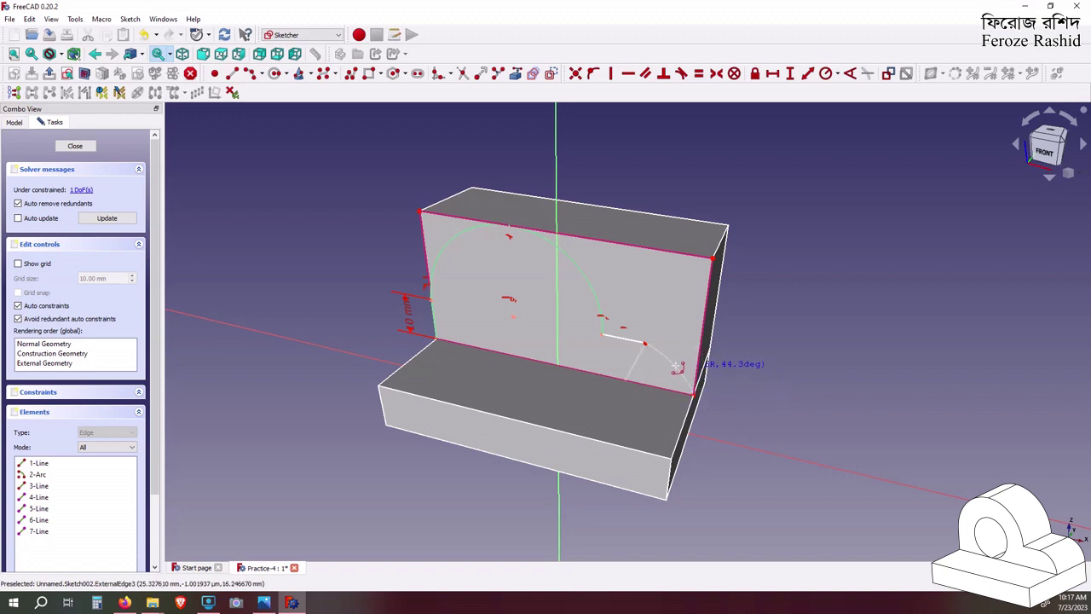
click(692, 389)
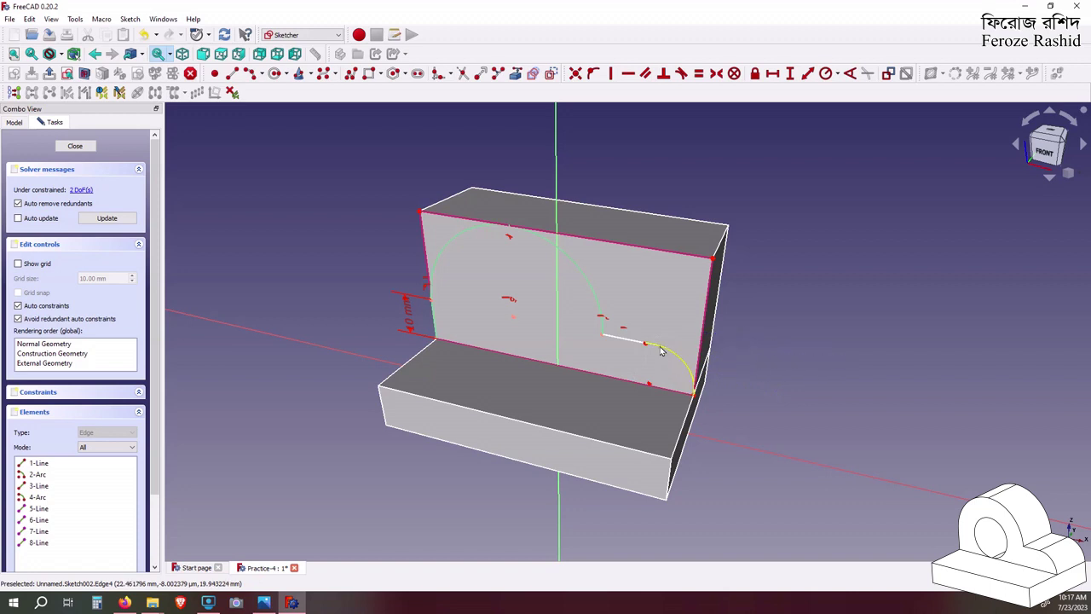
click(661, 352)
click(635, 345)
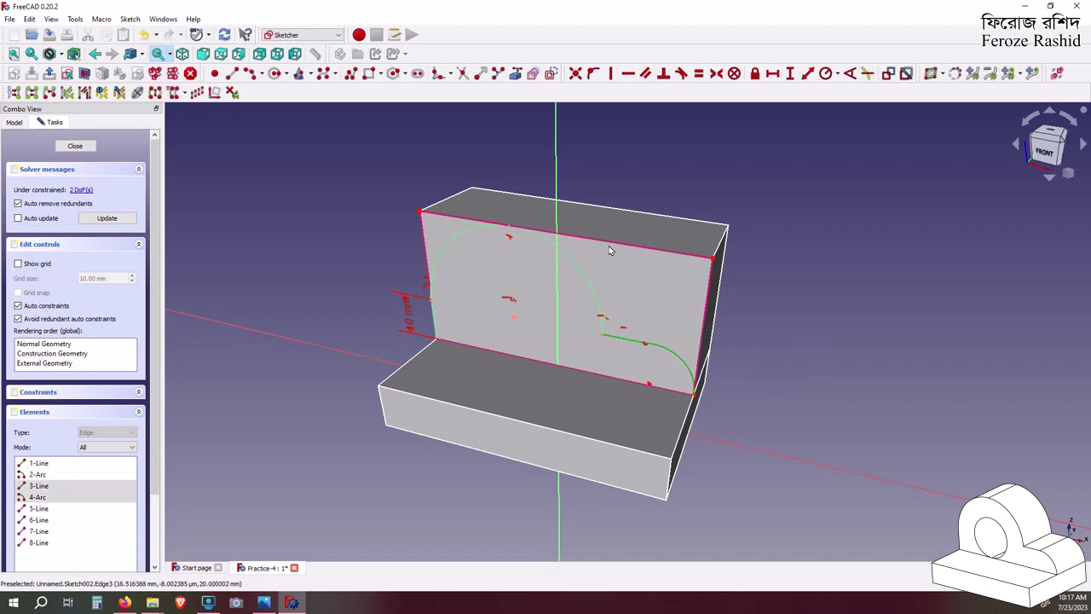
click(664, 74)
Make the lower-right arc tangent to the vertical side edge, fully constraining the sketch
scroll(657, 355, up, 3)
scroll(651, 353, up, 8)
scroll(598, 352, up, 3)
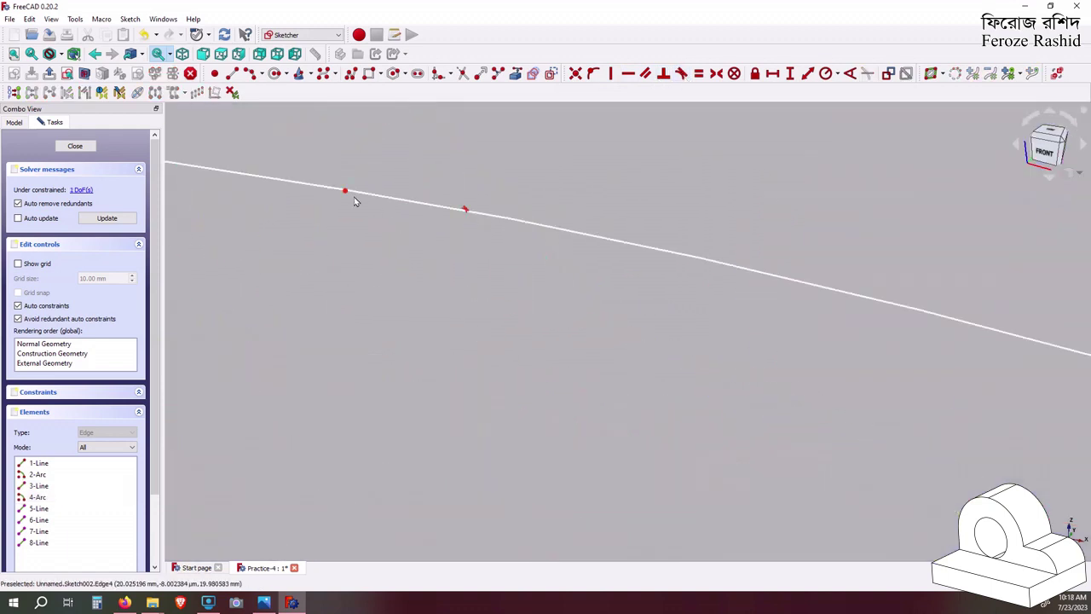
drag(356, 204, 402, 220)
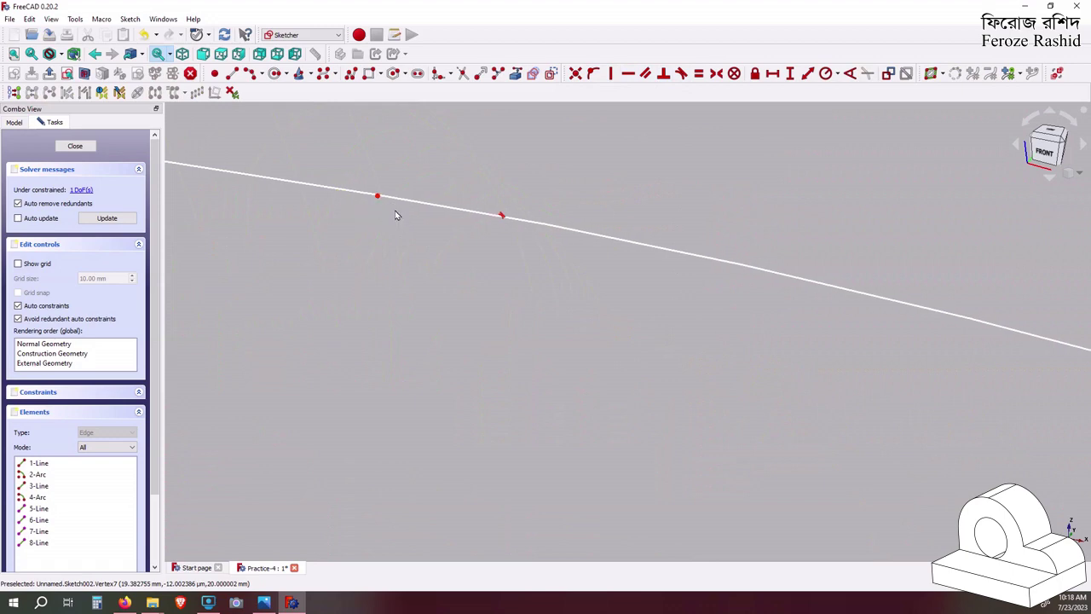
scroll(562, 222, down, 3)
scroll(594, 232, down, 3)
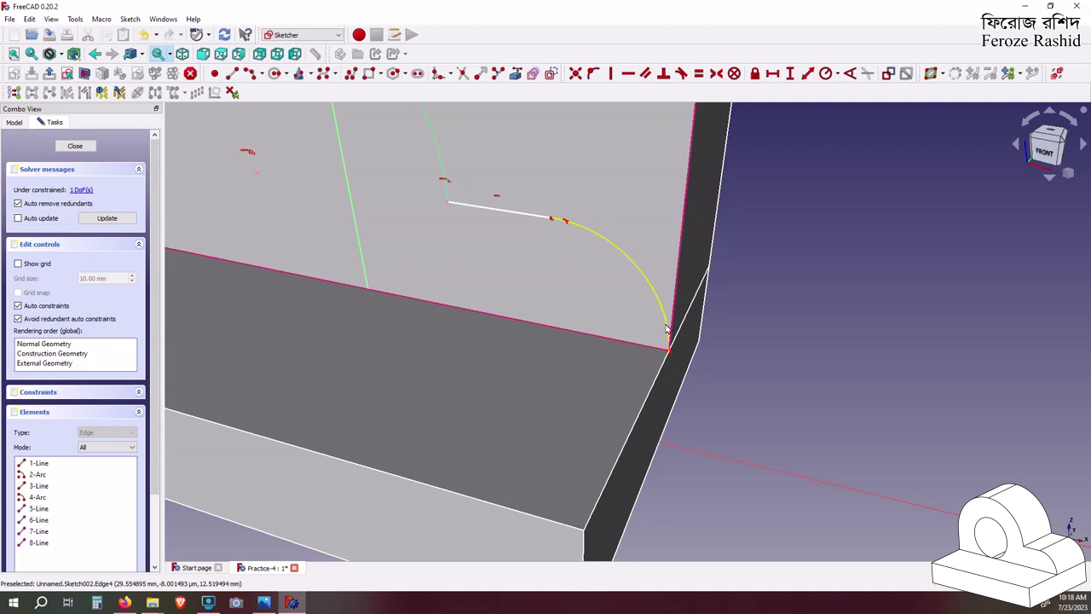
click(667, 329)
click(684, 204)
click(681, 73)
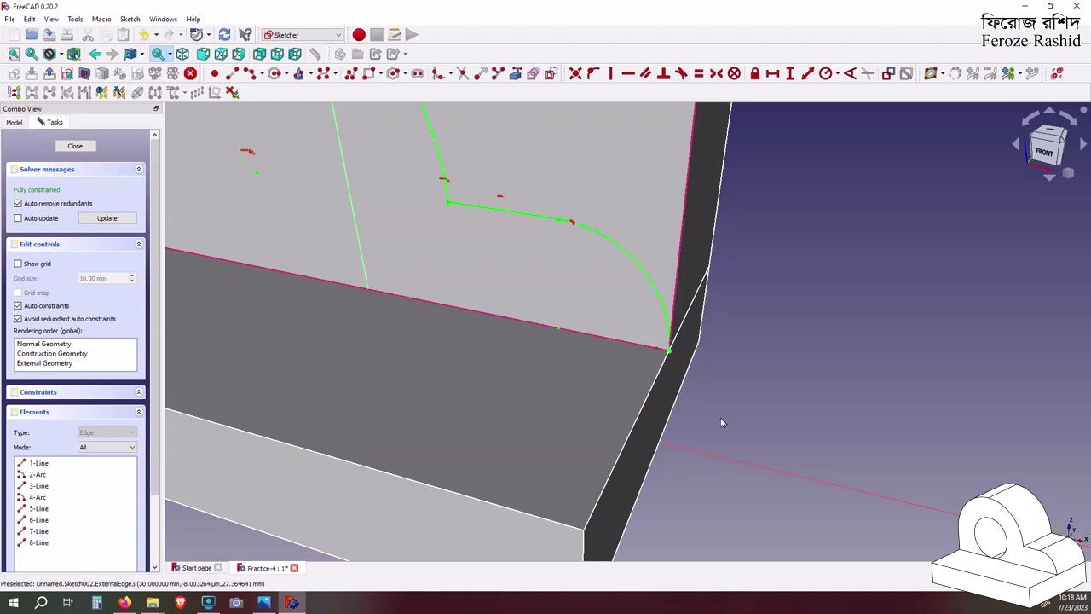
scroll(692, 421, down, 5)
scroll(645, 343, up, 4)
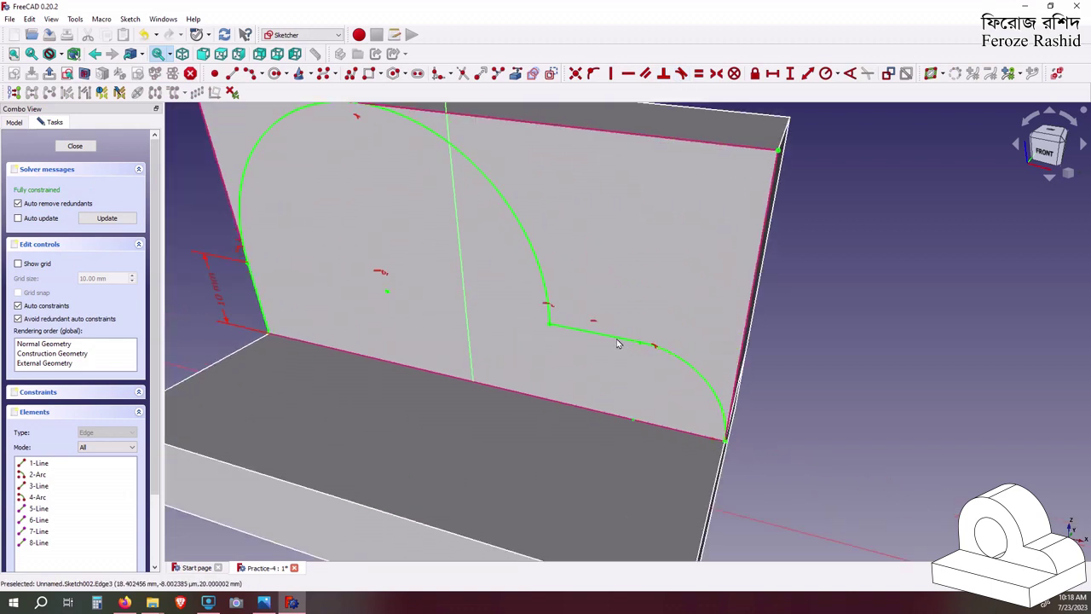
click(624, 342)
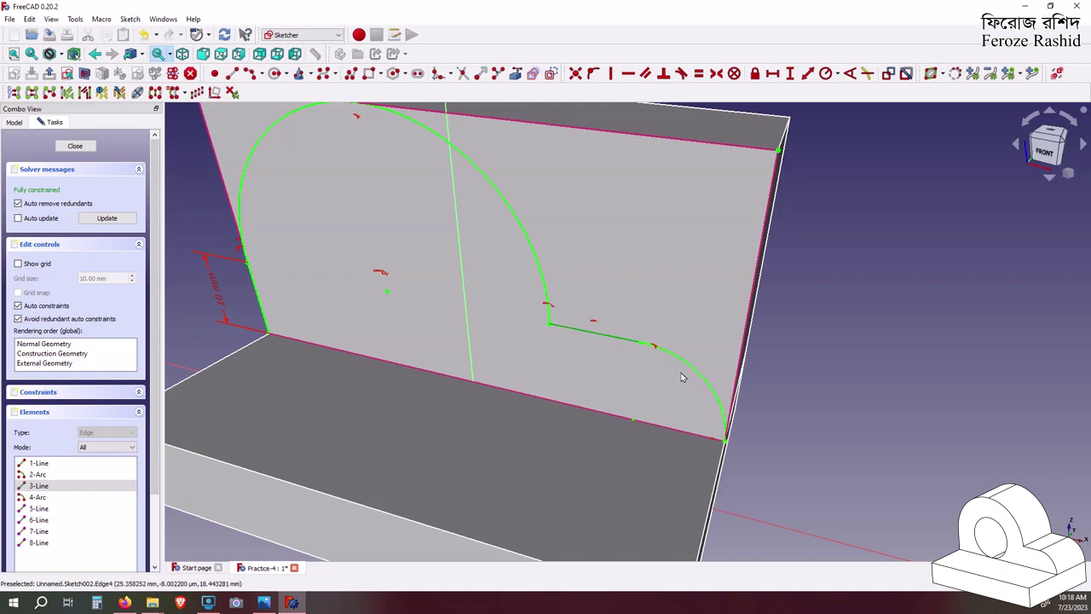
scroll(678, 382, down, 3)
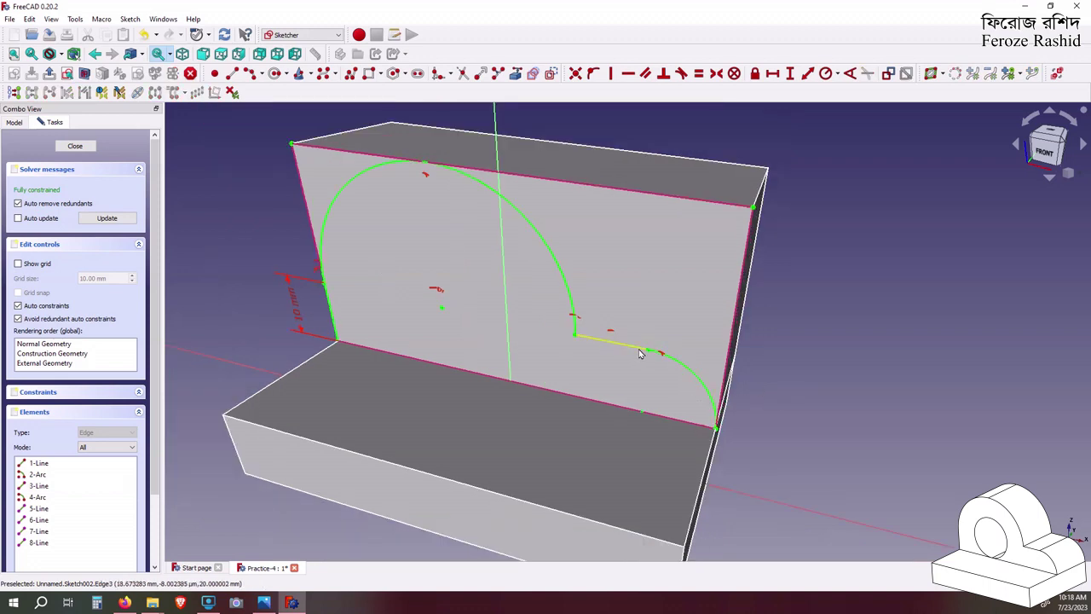
Draw lines up the left side, across the top, and up the right side of the face
scroll(645, 353, down, 1)
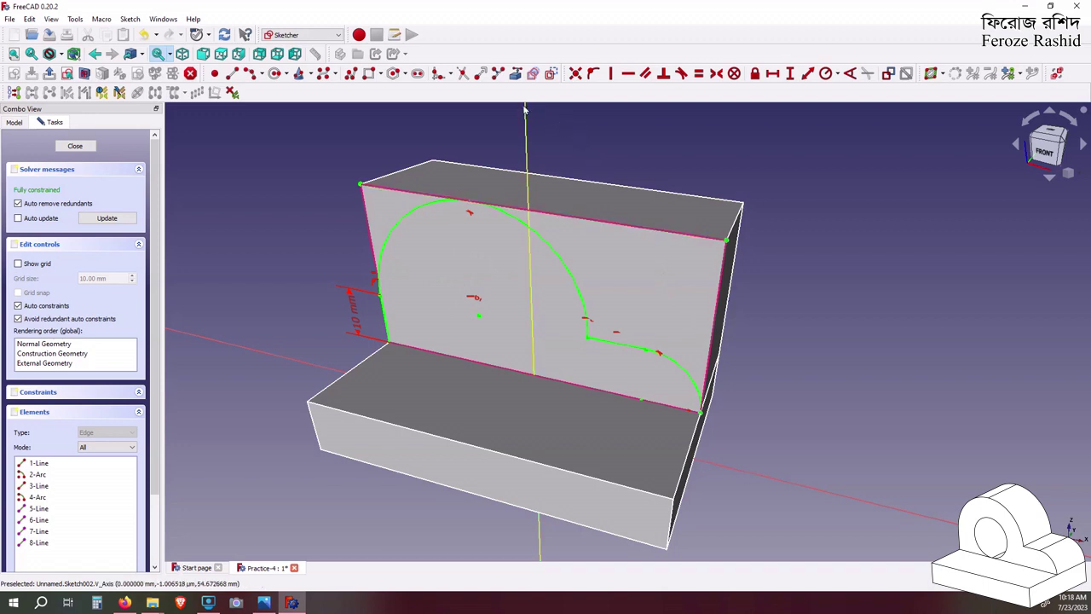
click(231, 76)
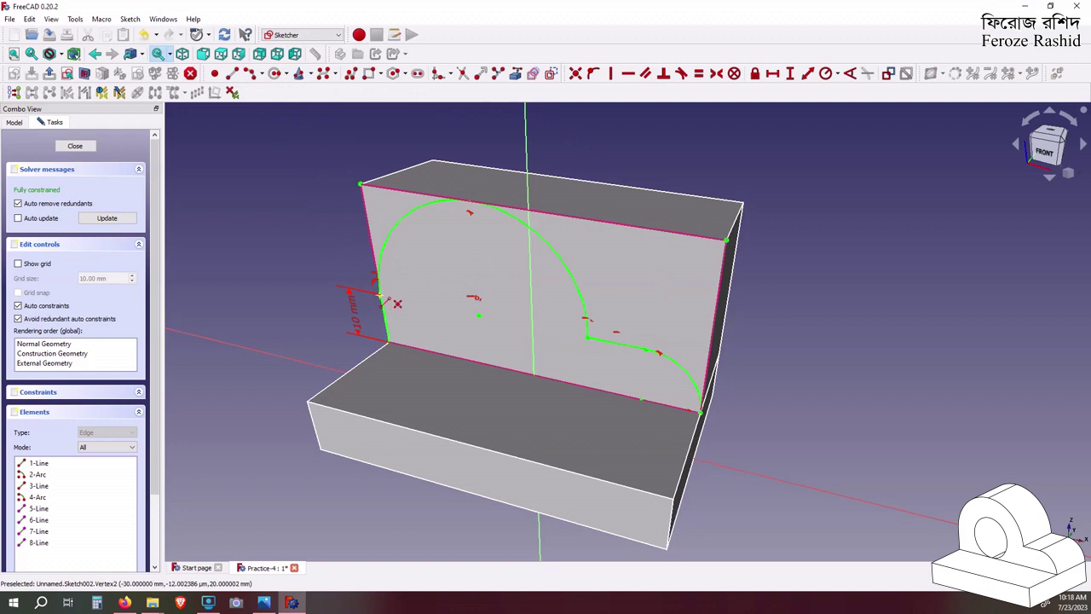
click(380, 294)
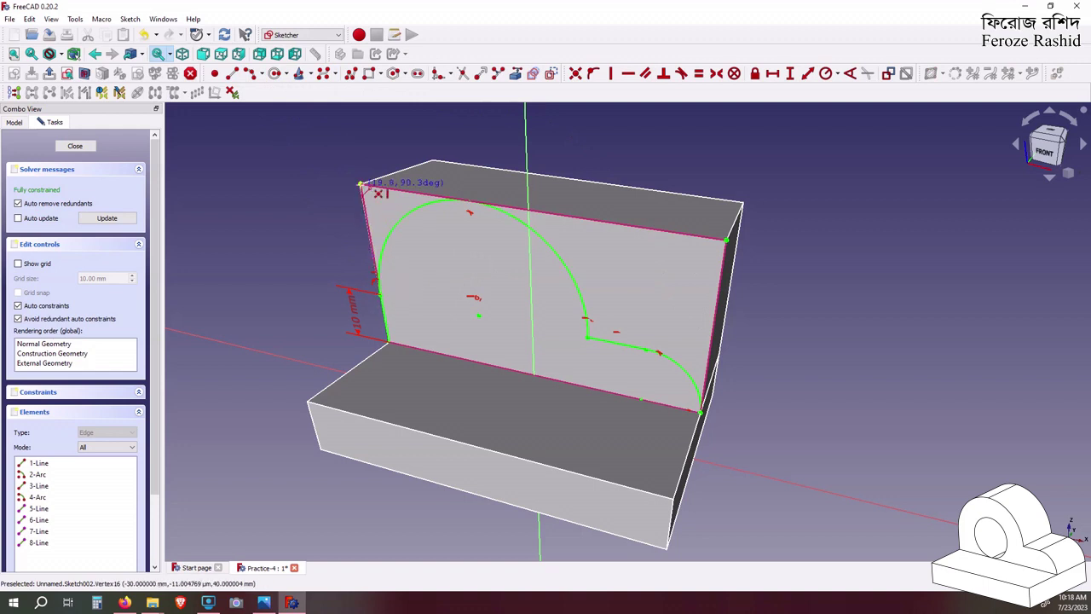
click(359, 183)
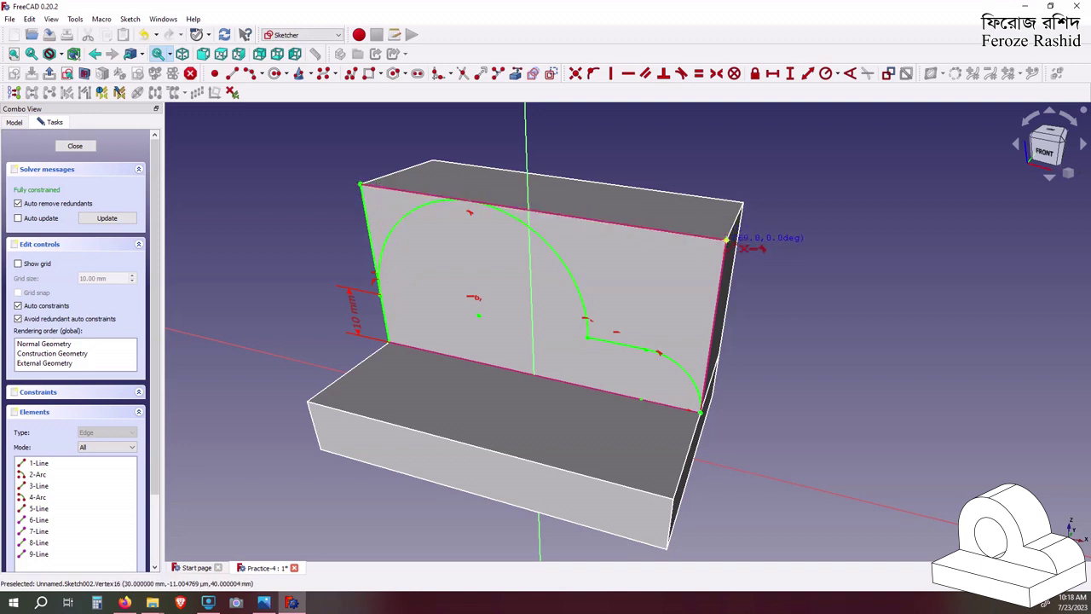
click(726, 240)
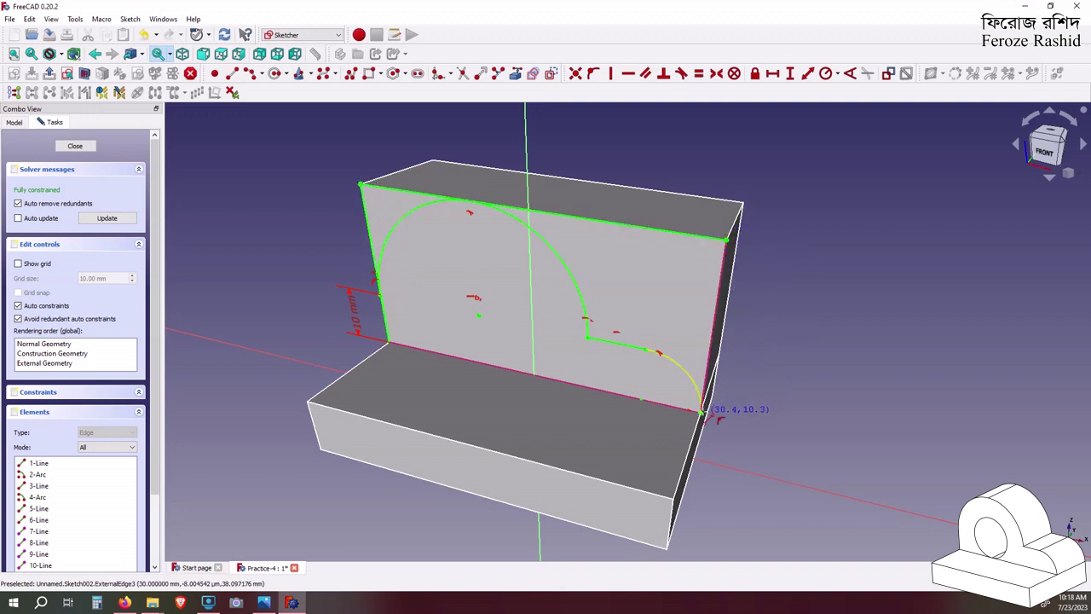
click(701, 412)
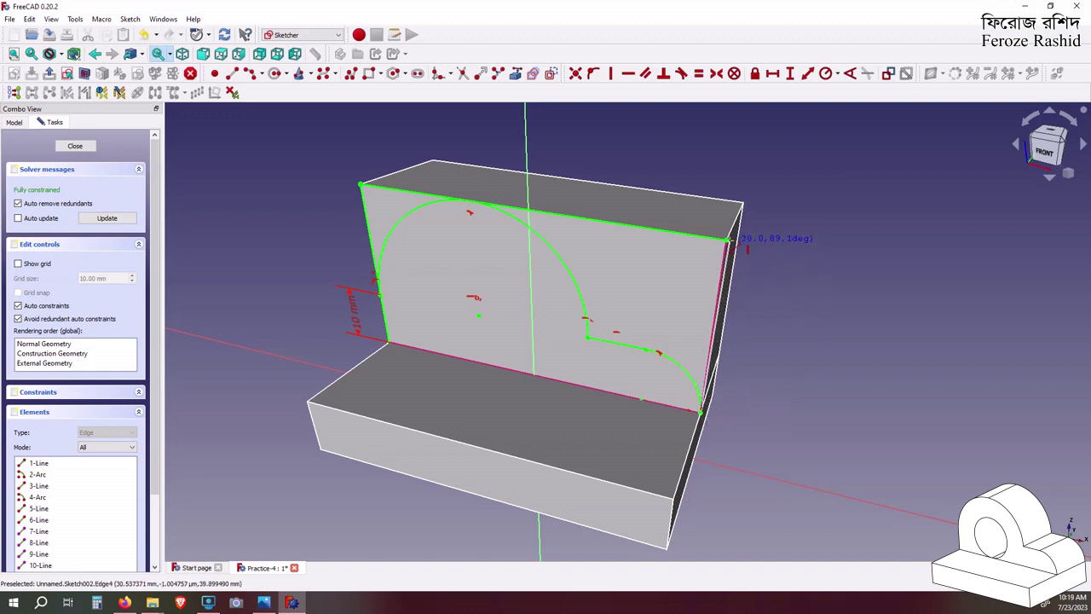
click(726, 240)
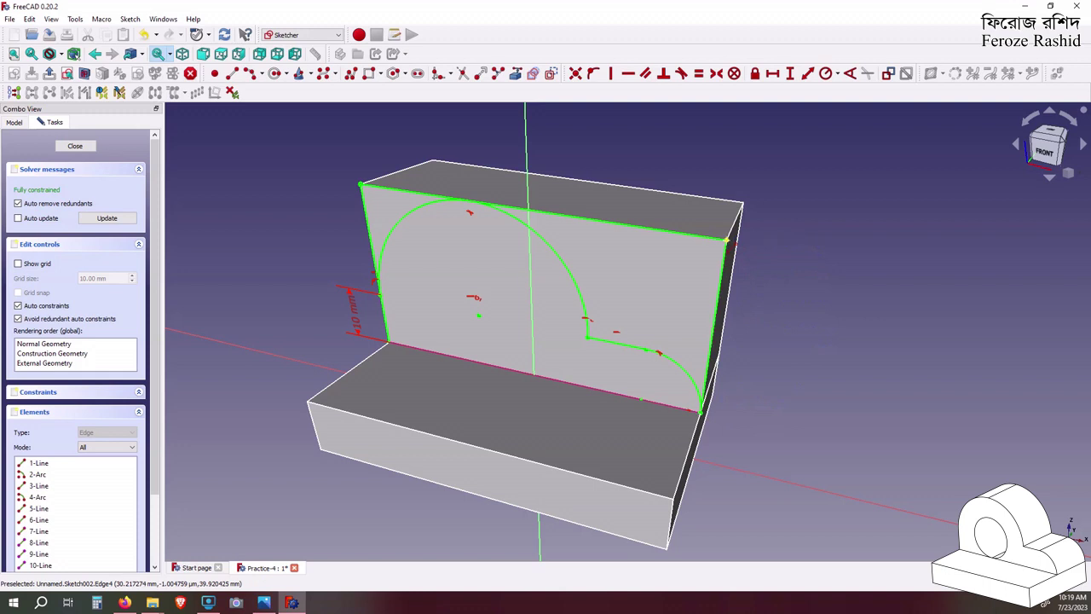
right_click(783, 247)
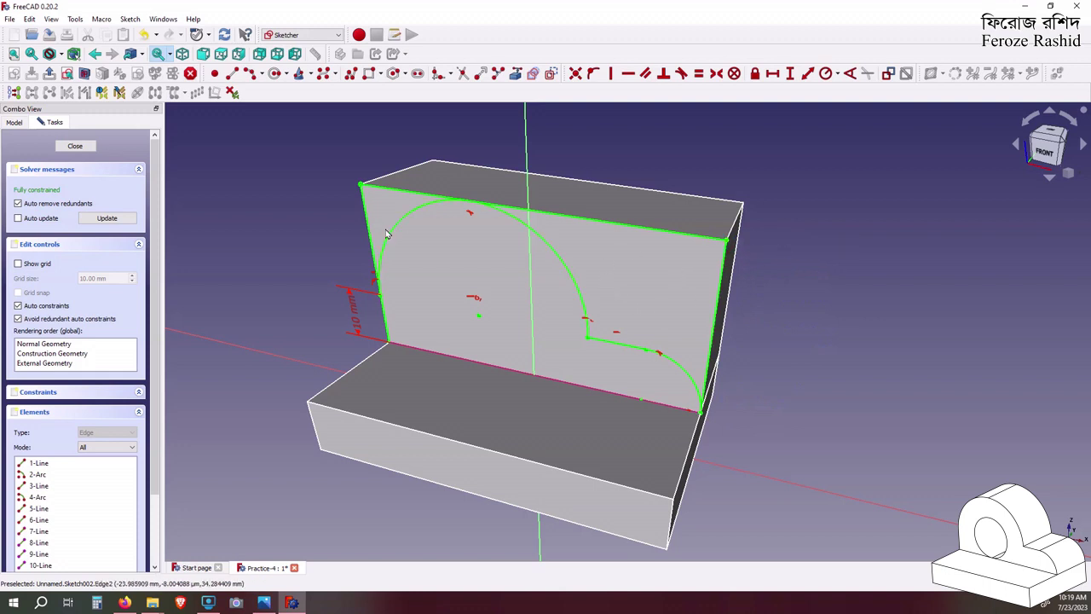
Extrude Sketch002 along the upright's top-left edge, creating Extrude002
click(77, 147)
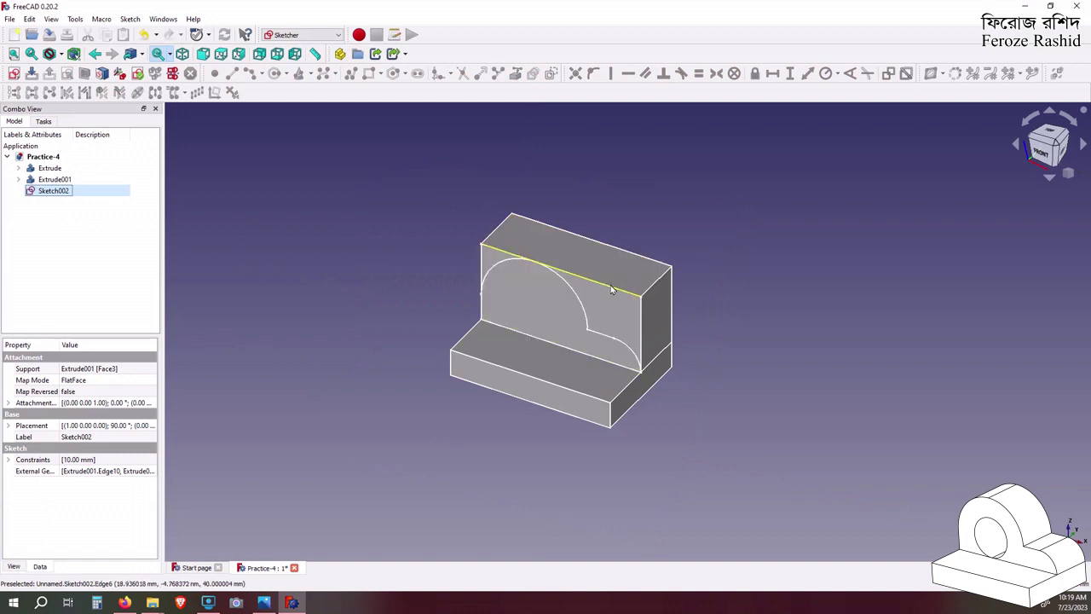
click(302, 35)
click(303, 211)
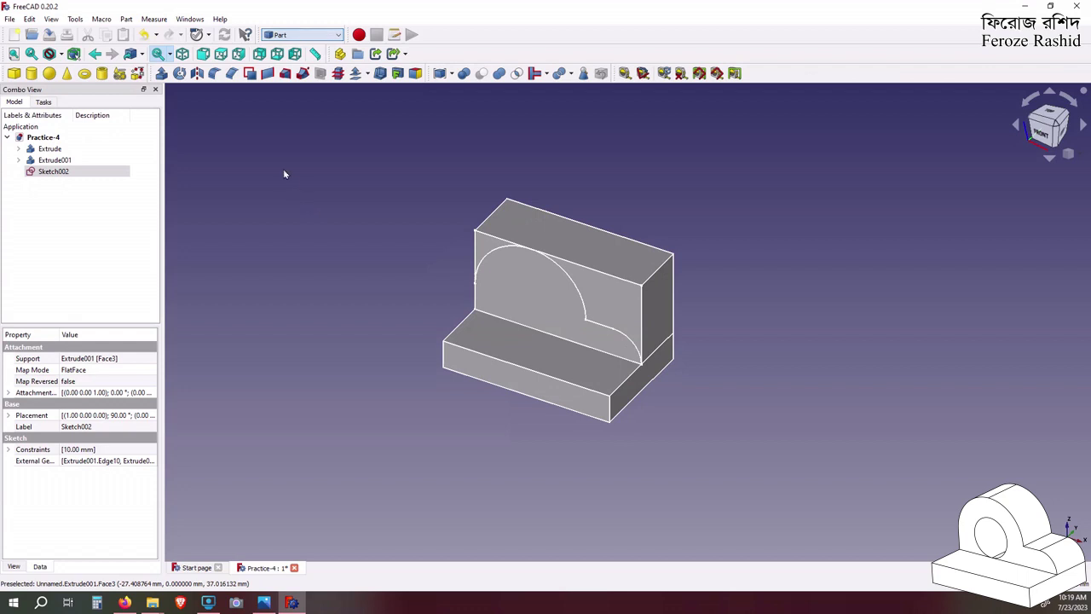
click(162, 74)
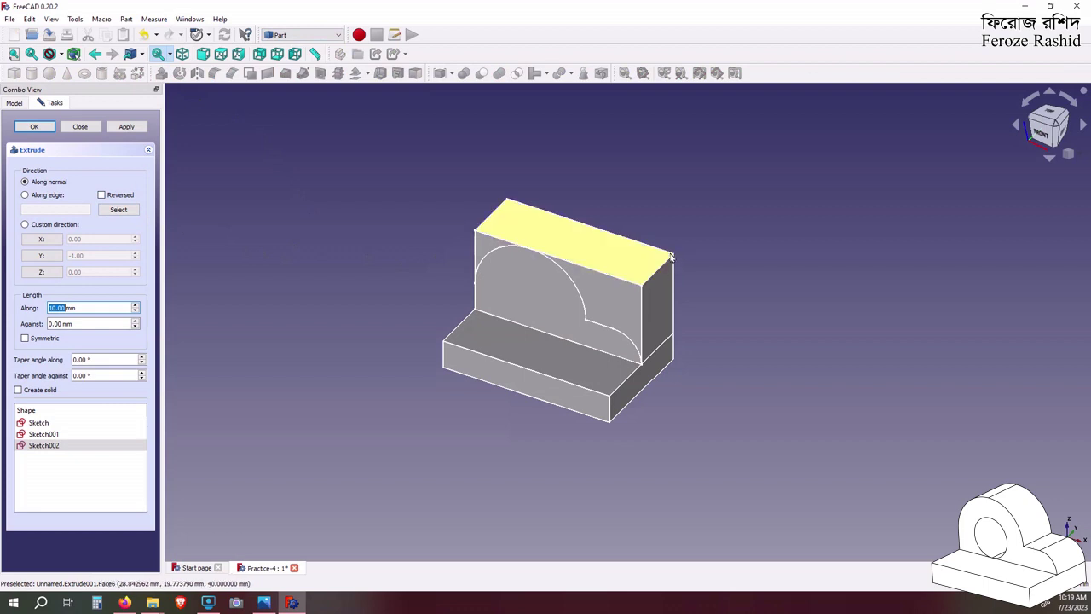
click(26, 195)
click(118, 209)
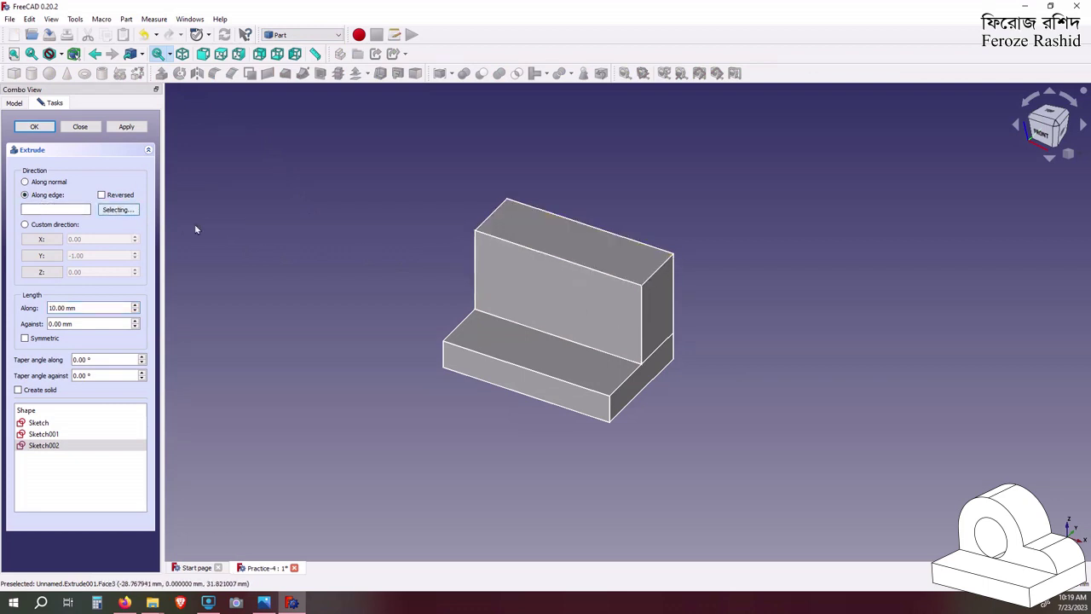
click(488, 218)
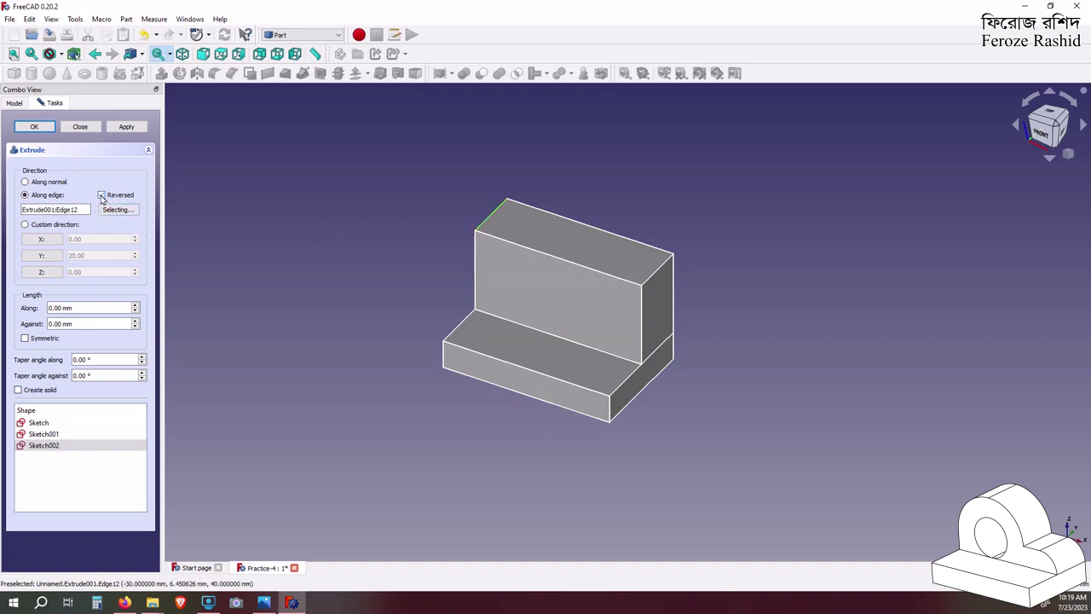
click(122, 132)
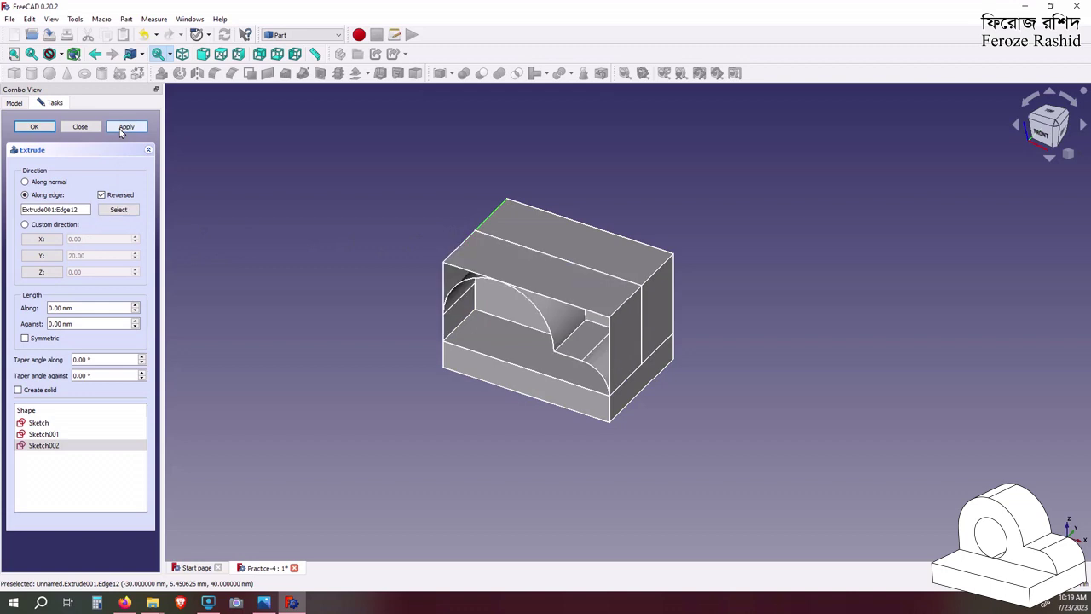
click(80, 126)
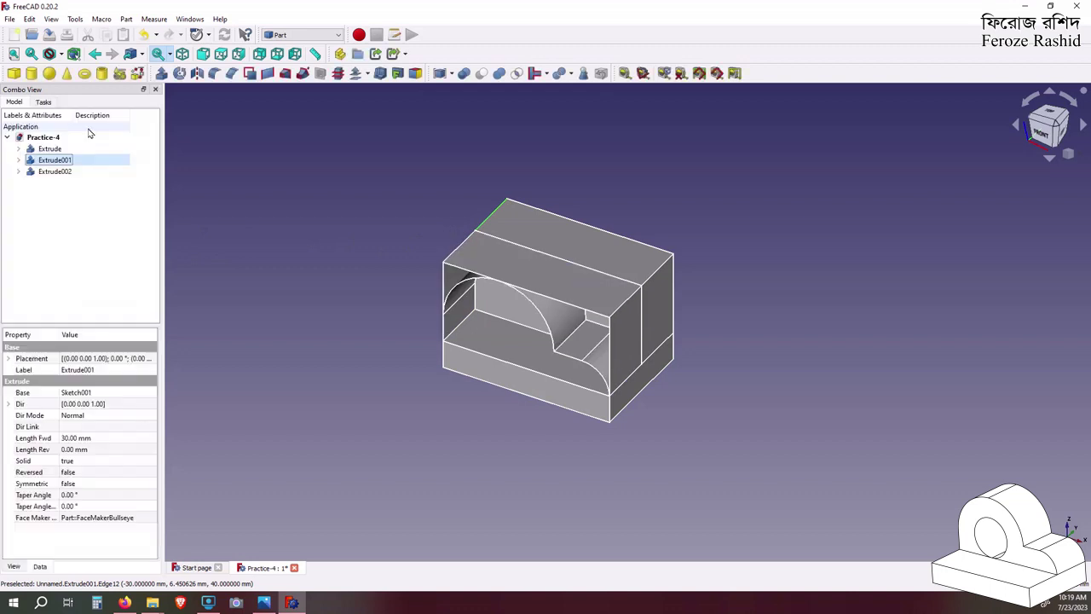
Set Extrude002's Solid property to true and expand it to reveal Sketch002
middle_drag(473, 326, 635, 265)
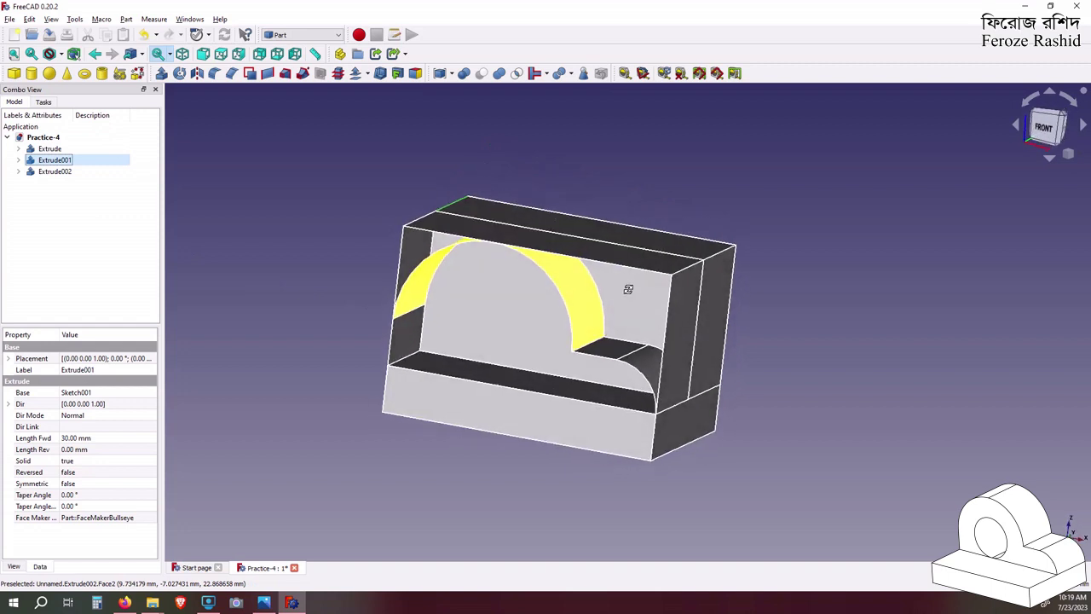
middle_drag(635, 265, 614, 227)
click(52, 172)
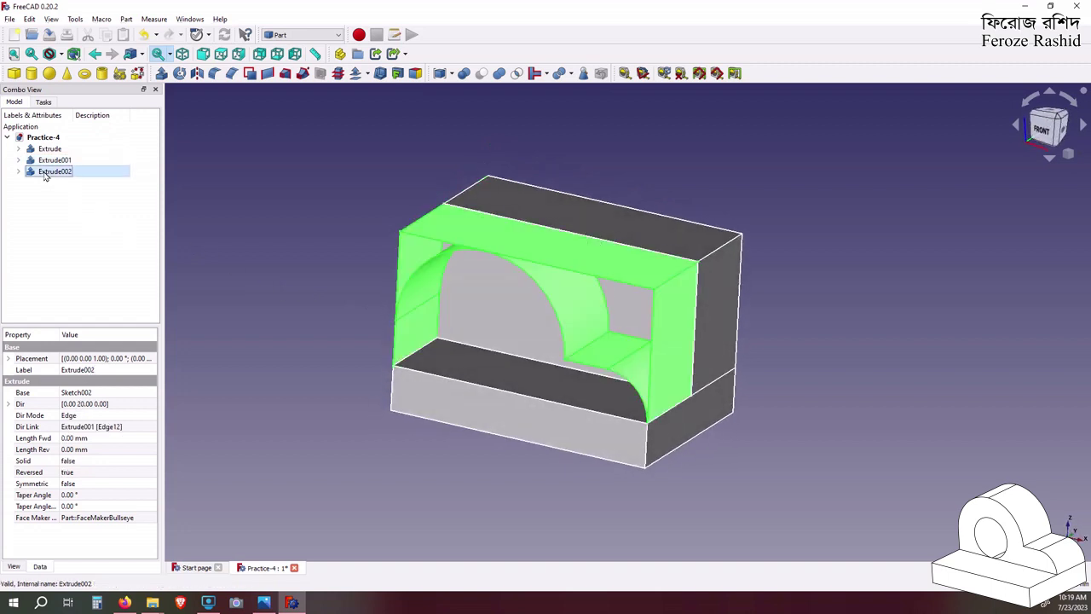
click(77, 460)
click(84, 479)
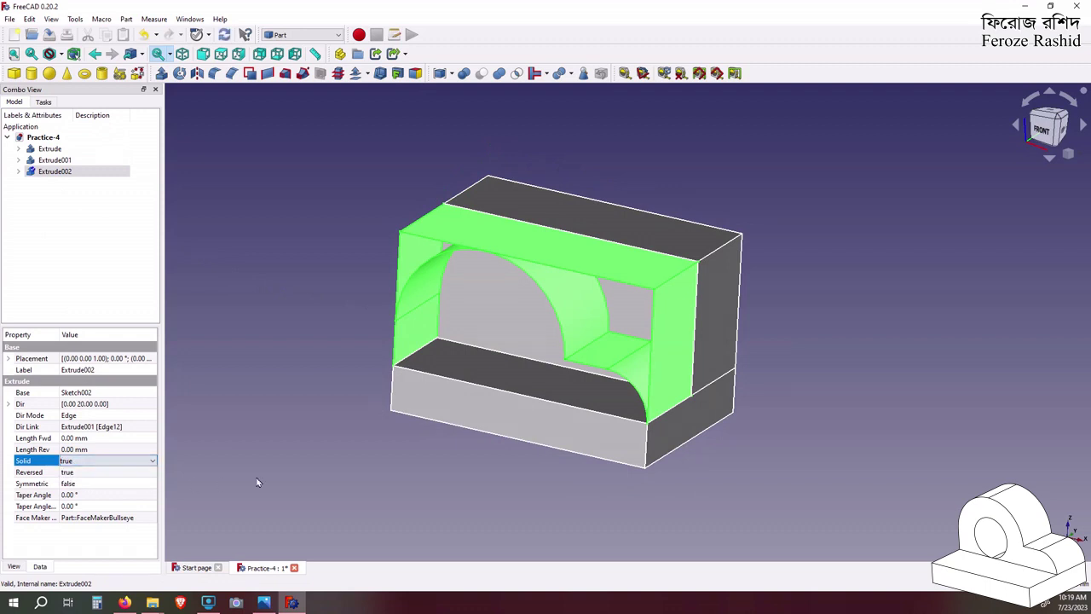
click(269, 481)
click(51, 172)
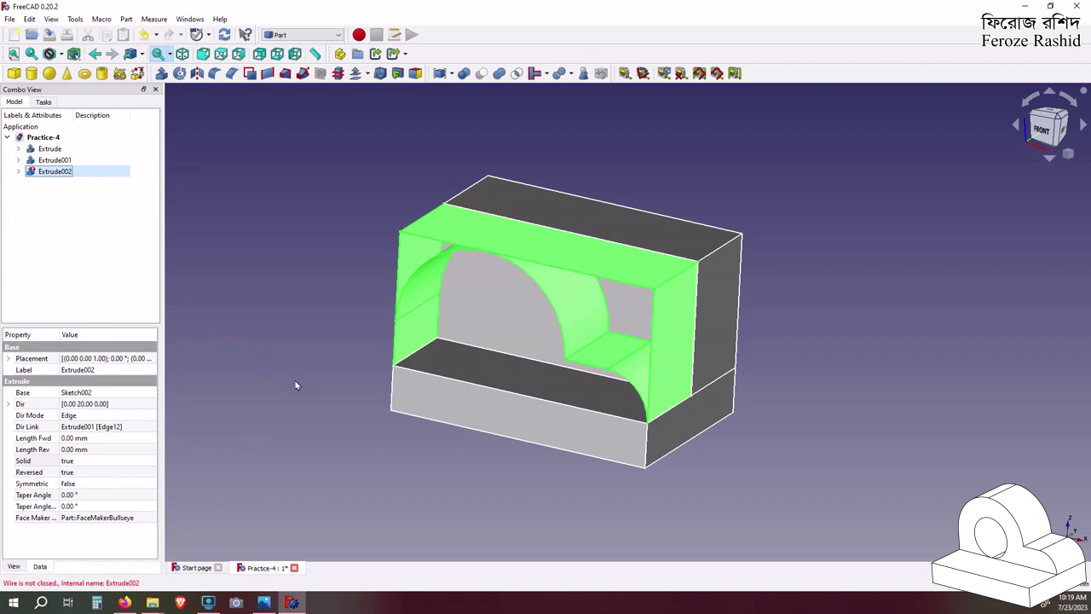
middle_drag(370, 407, 440, 389)
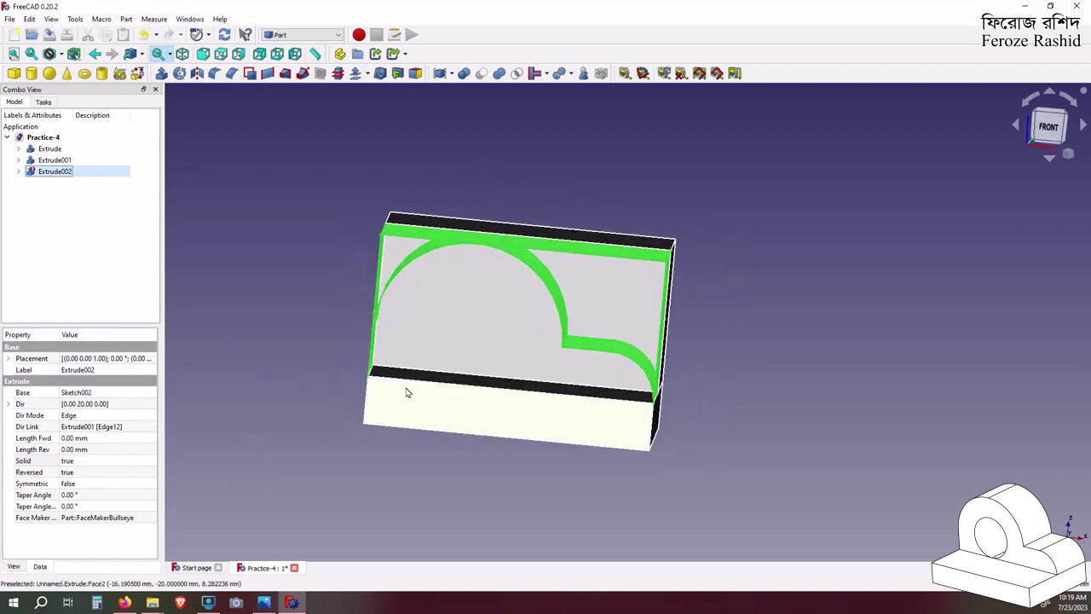
click(18, 172)
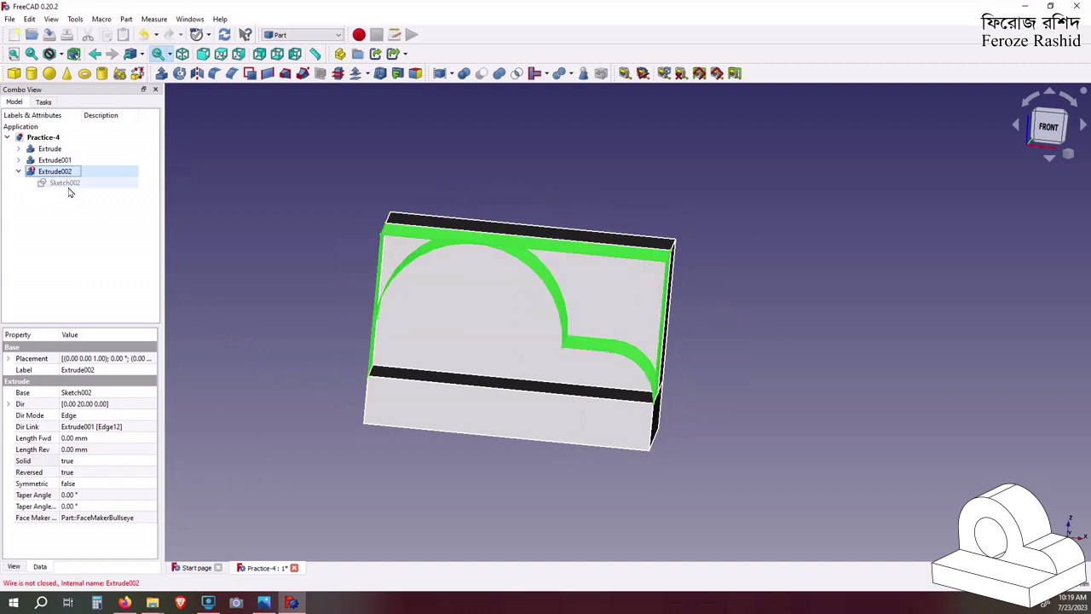
Convert Sketch002's short left vertical line to construction geometry, then select Extrude002
double_click(69, 189)
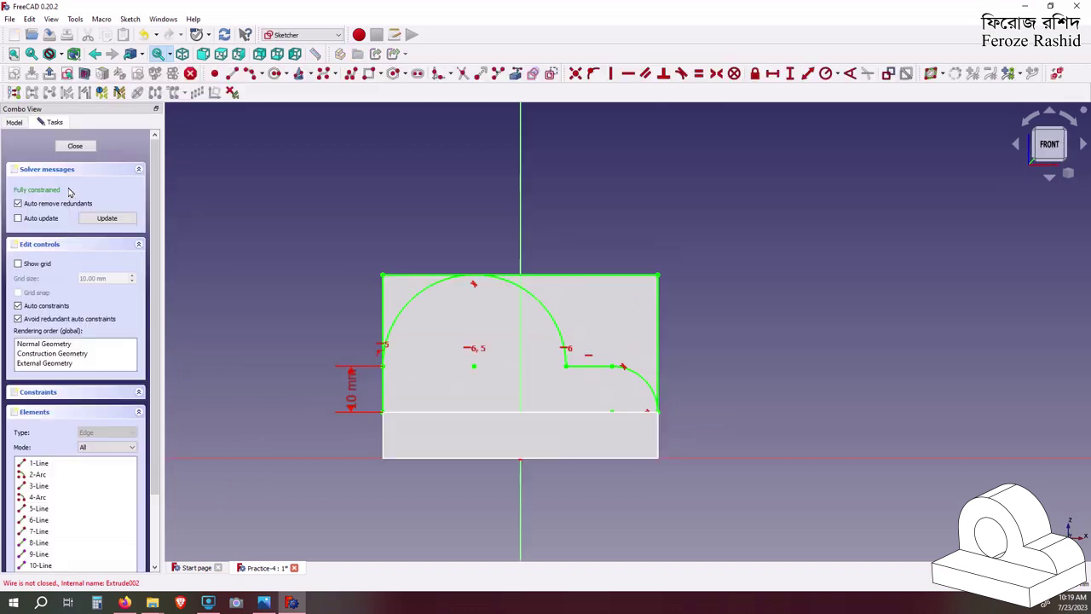
click(384, 373)
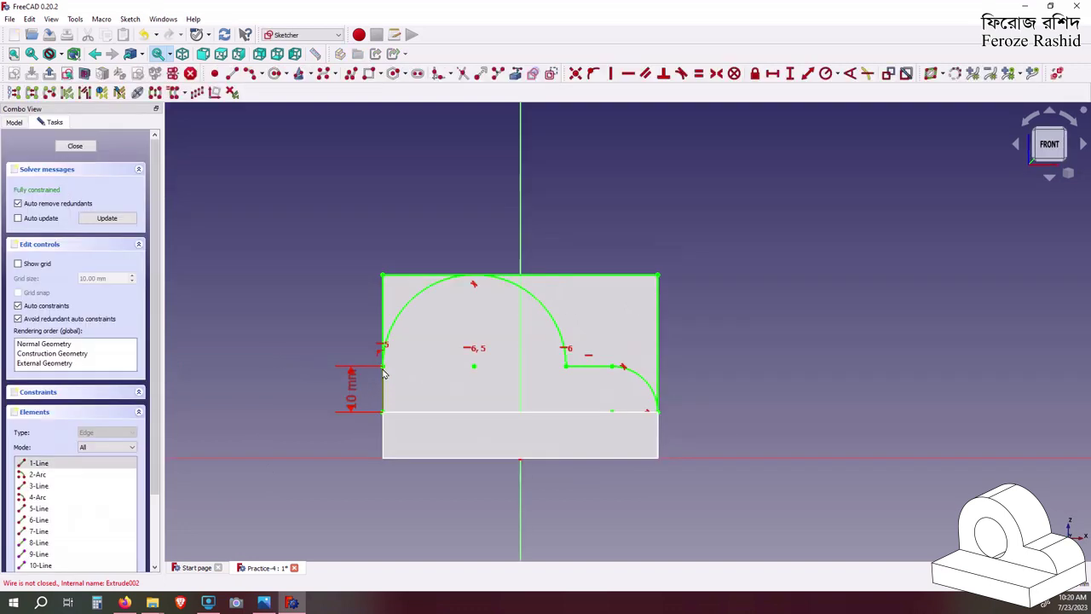
click(550, 73)
click(75, 146)
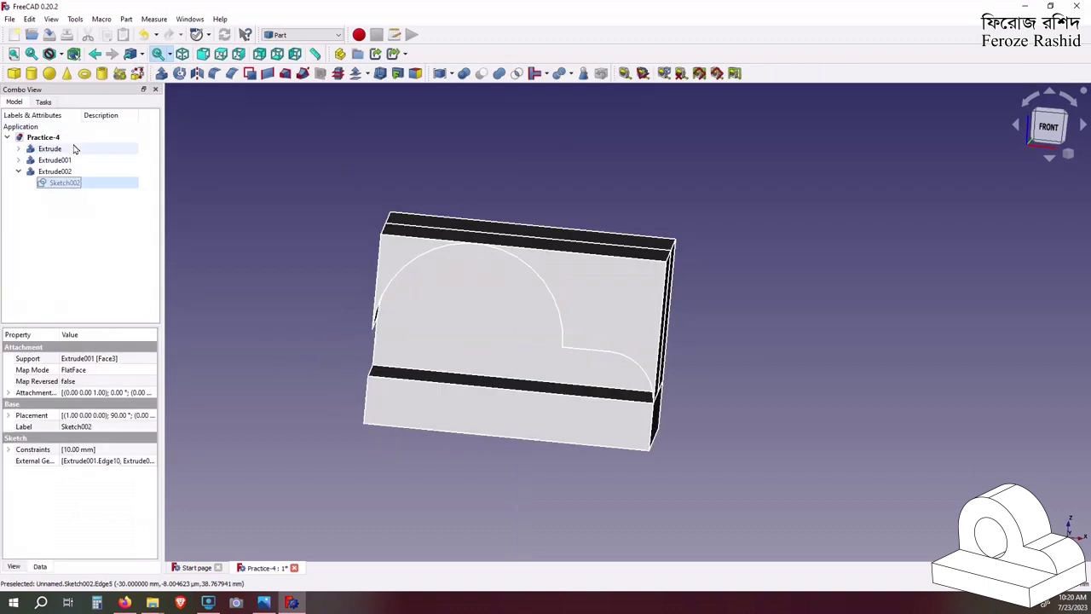
mouse_move(540, 282)
middle_down()
mouse_move(419, 370)
mouse_move(504, 329)
middle_up()
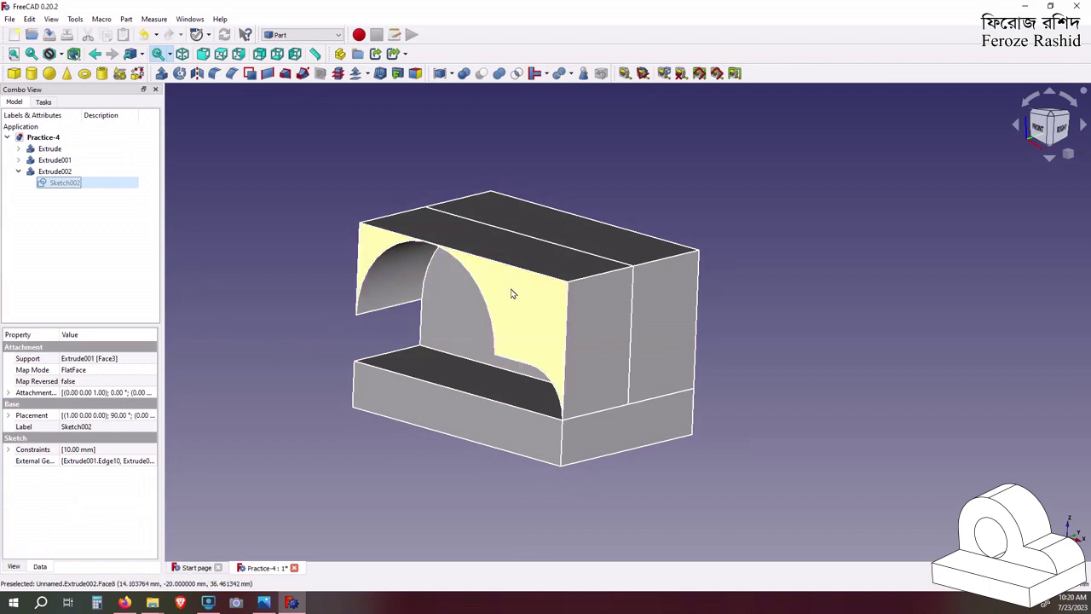
click(528, 303)
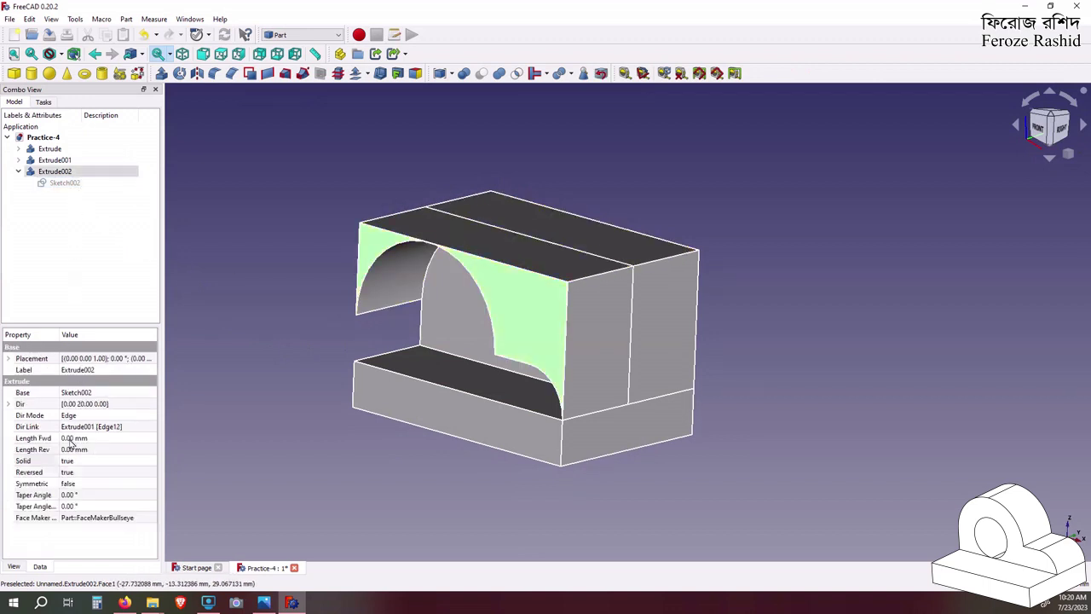
Set Extrude002's Reversed property to false so it overlaps the upright
click(70, 473)
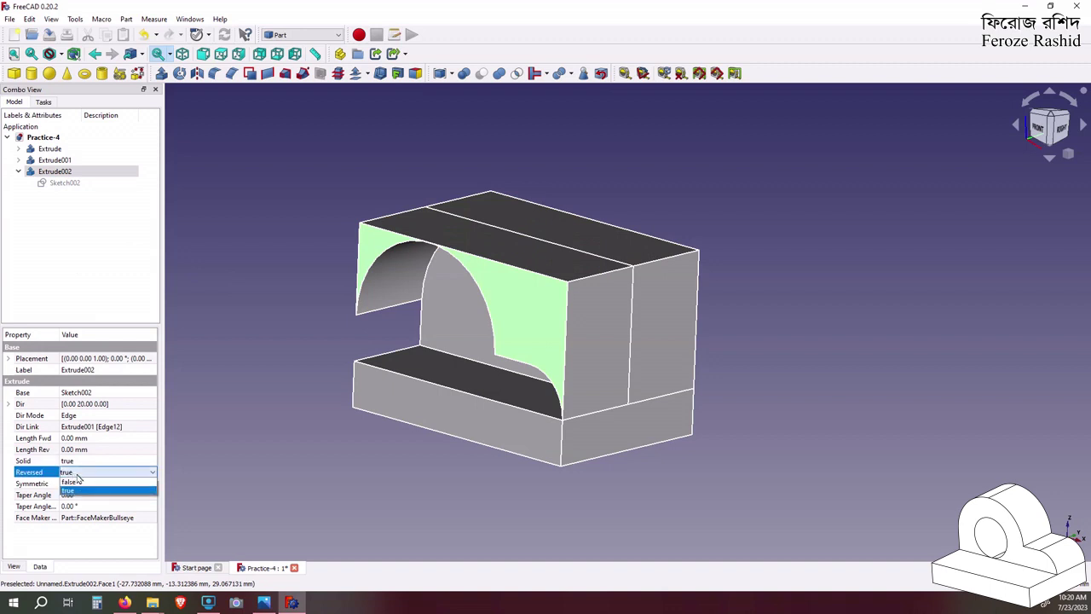
click(77, 483)
click(290, 473)
middle_drag(494, 421, 538, 438)
Select Extrude001 and Extrude002 together in the tree
click(54, 171)
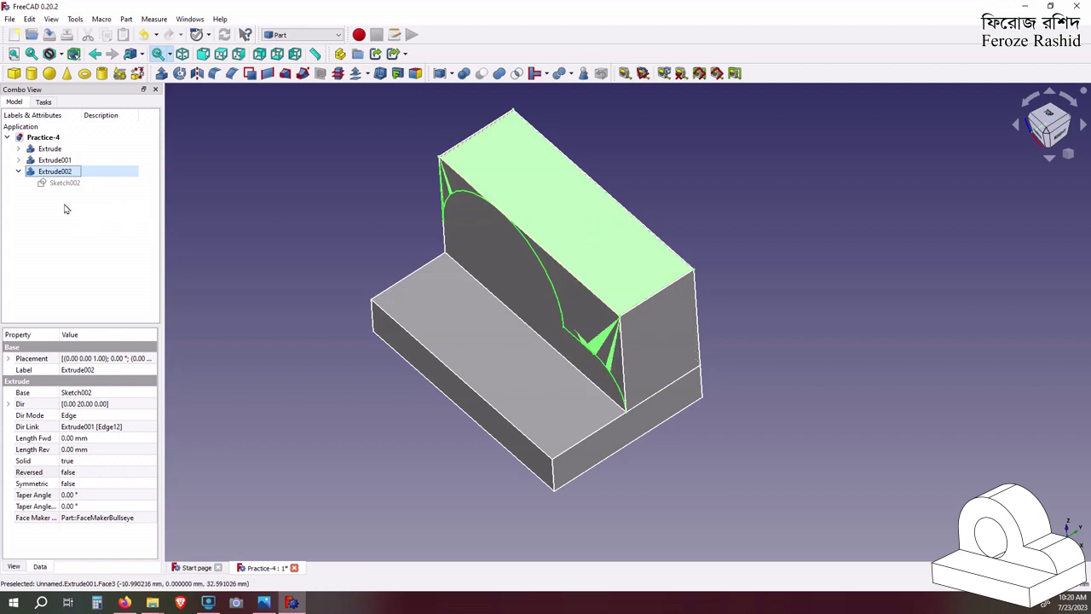
click(53, 161)
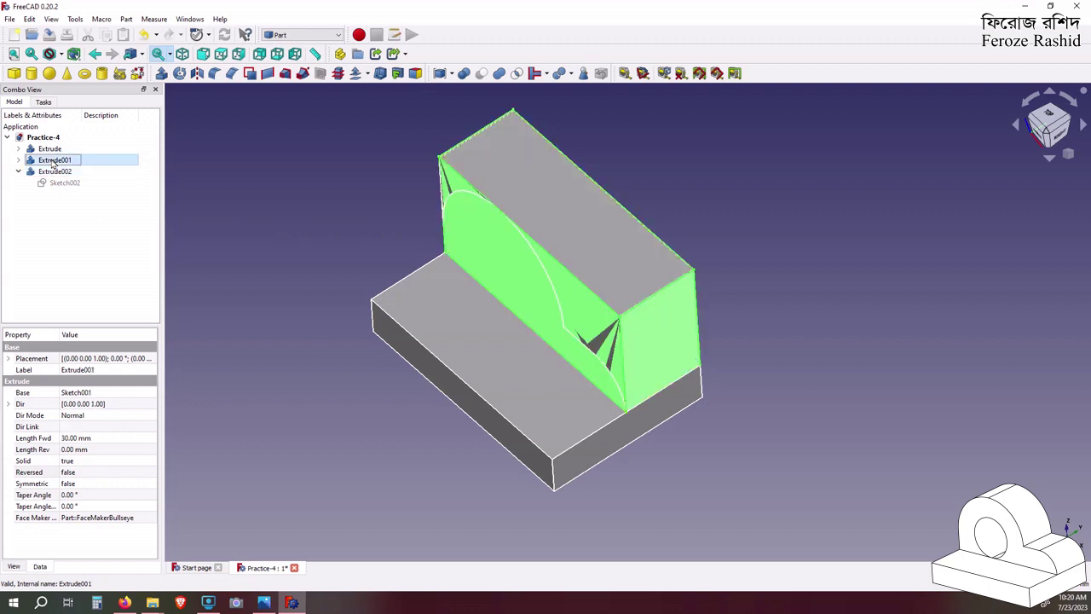
ctrl+click(55, 171)
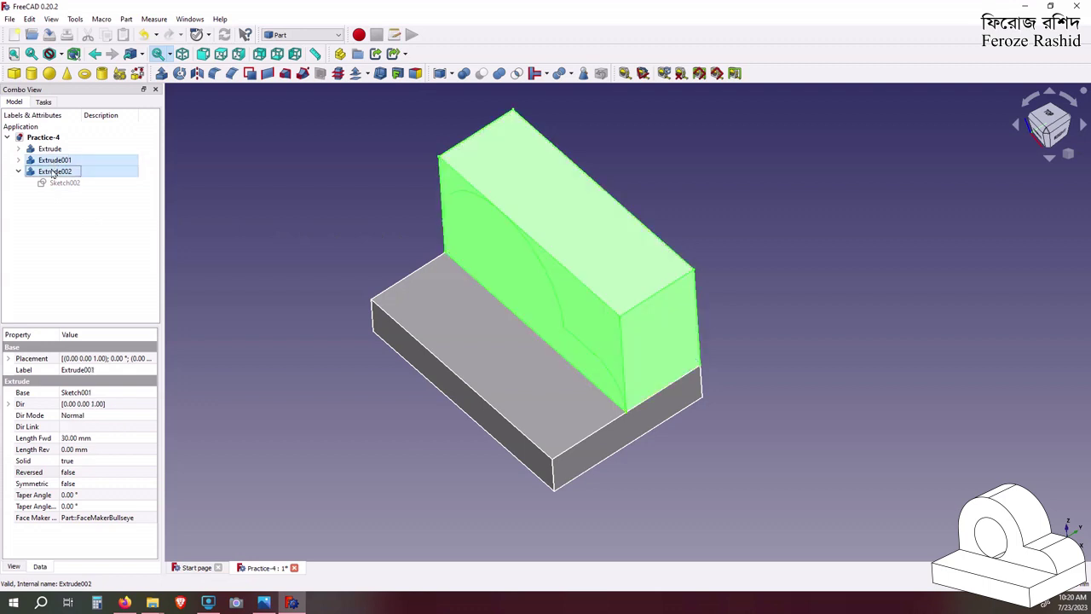
Cut Extrude002 out of Extrude001, then select the upright's flat front face
click(482, 74)
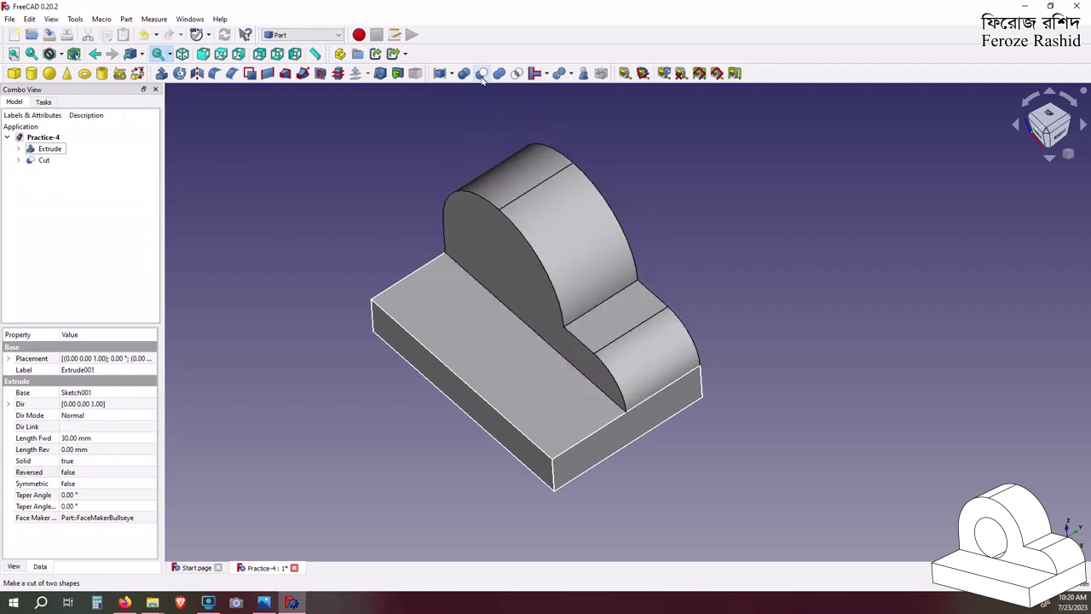
mouse_move(462, 329)
middle_down()
mouse_move(586, 298)
mouse_move(366, 259)
middle_up()
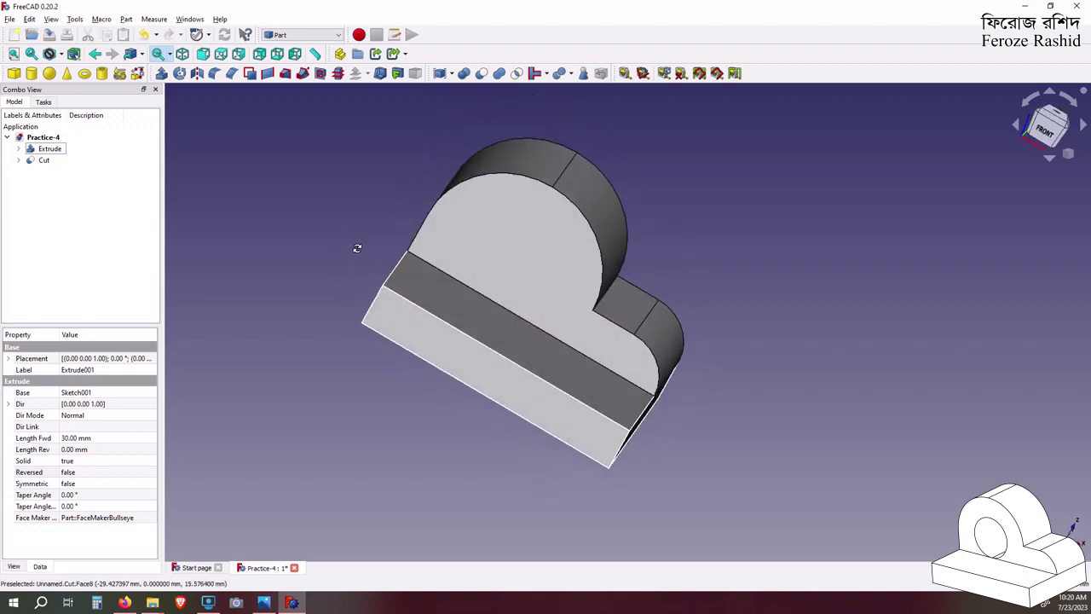
click(52, 162)
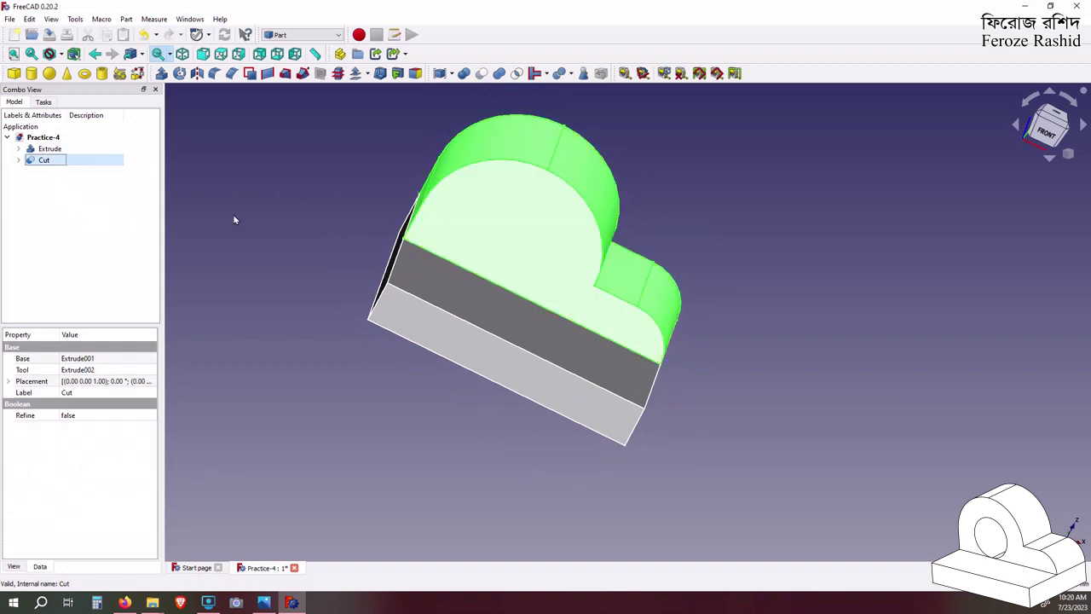
click(514, 209)
click(303, 35)
Start a FlatFace sketch on the front face, referencing the left and step edges
click(300, 221)
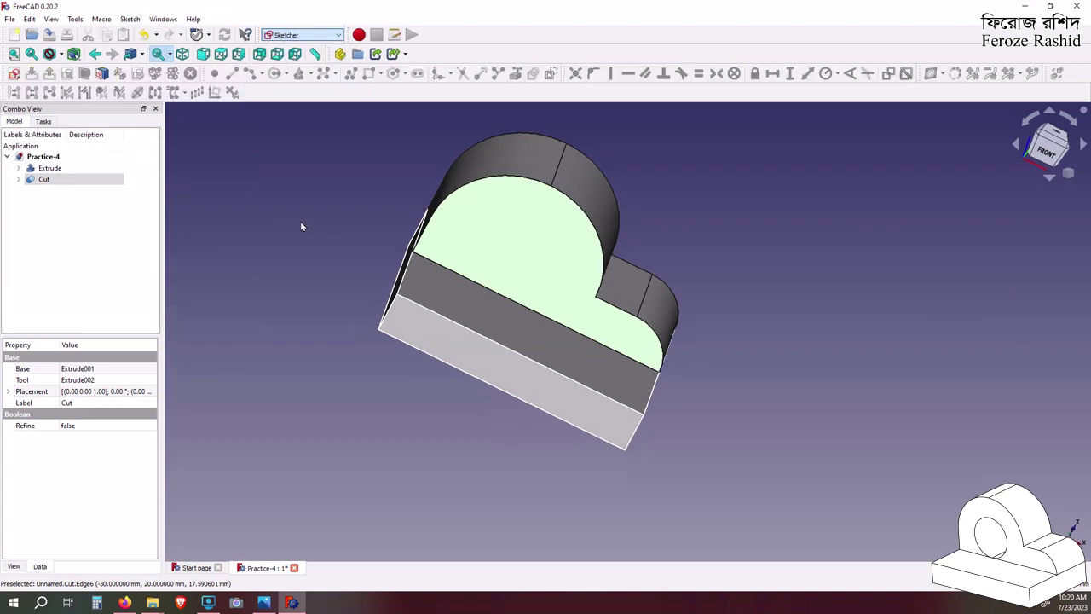
click(13, 75)
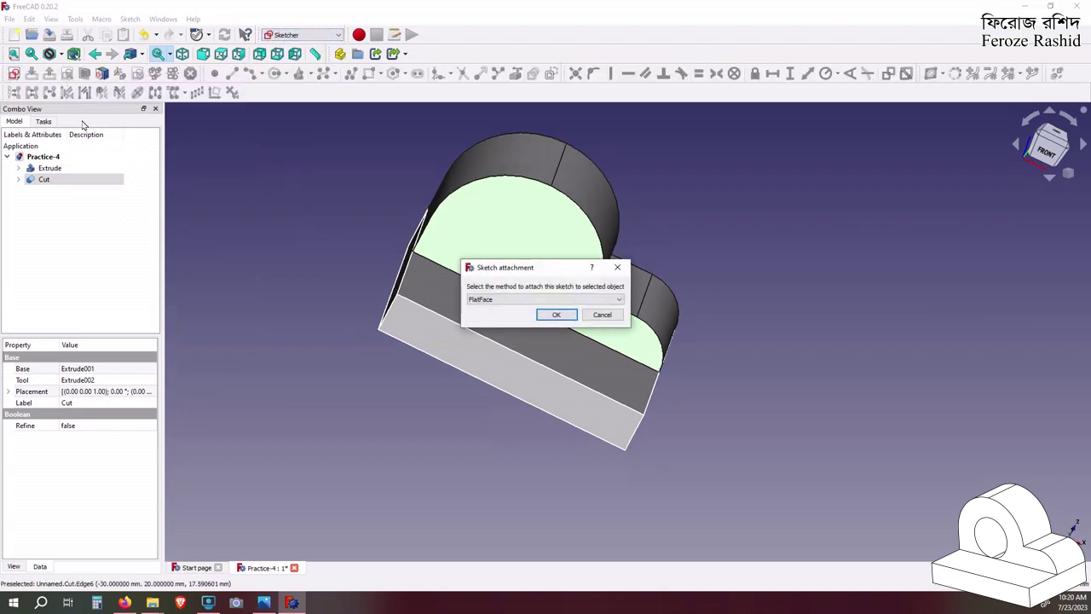
click(555, 315)
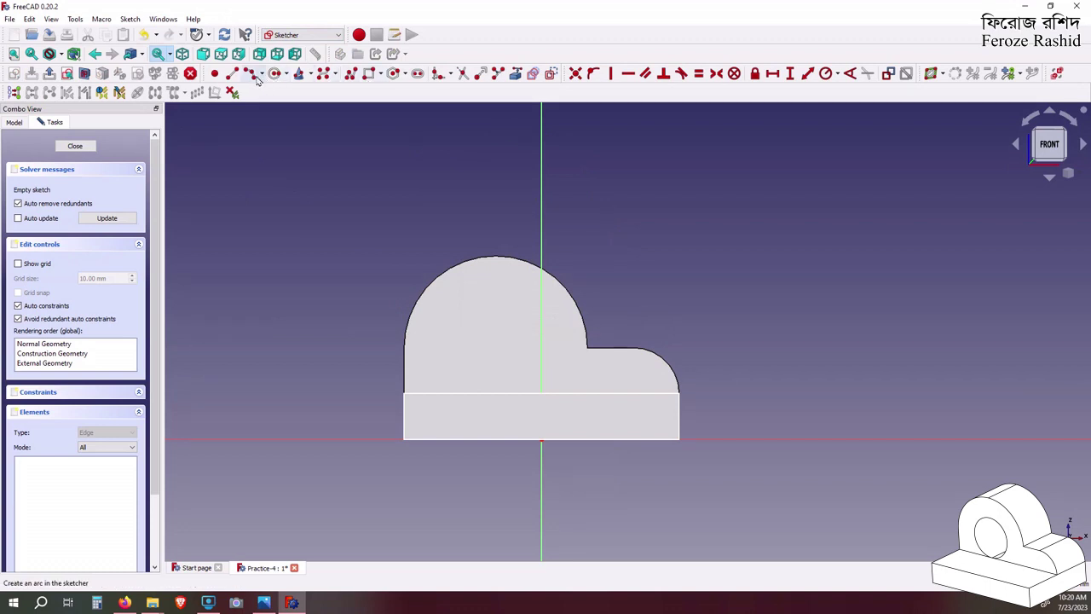
click(515, 75)
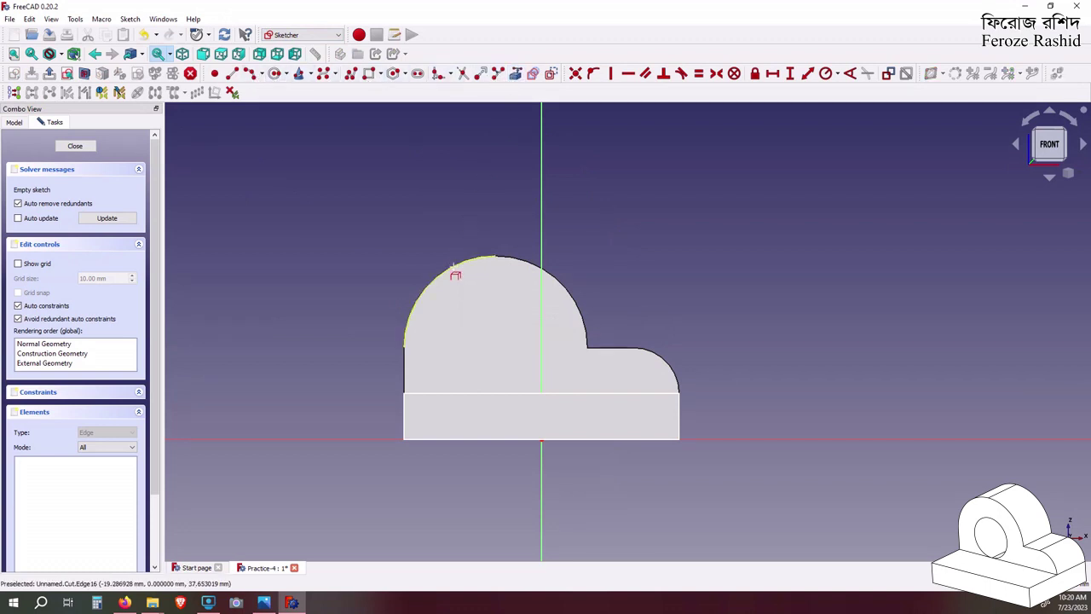
click(407, 369)
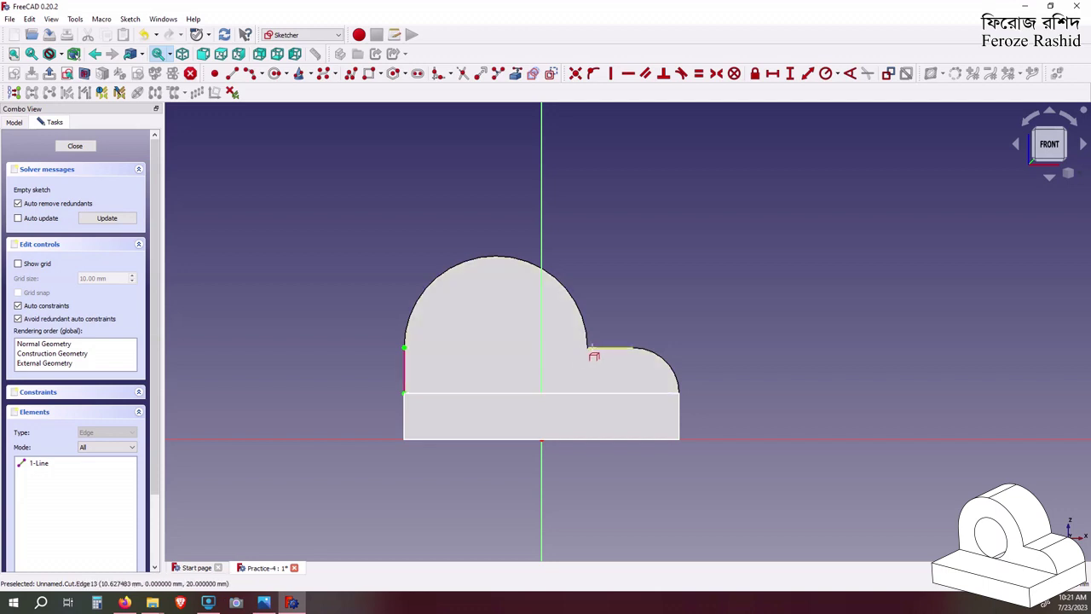
click(601, 347)
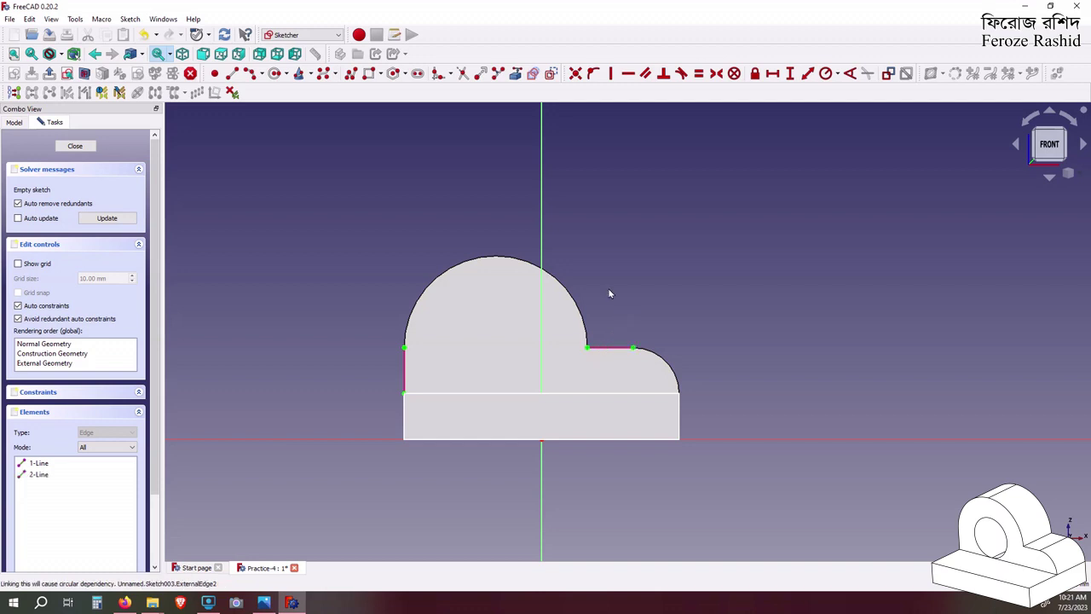
Draw the through-hole circle inside the large arch
click(277, 75)
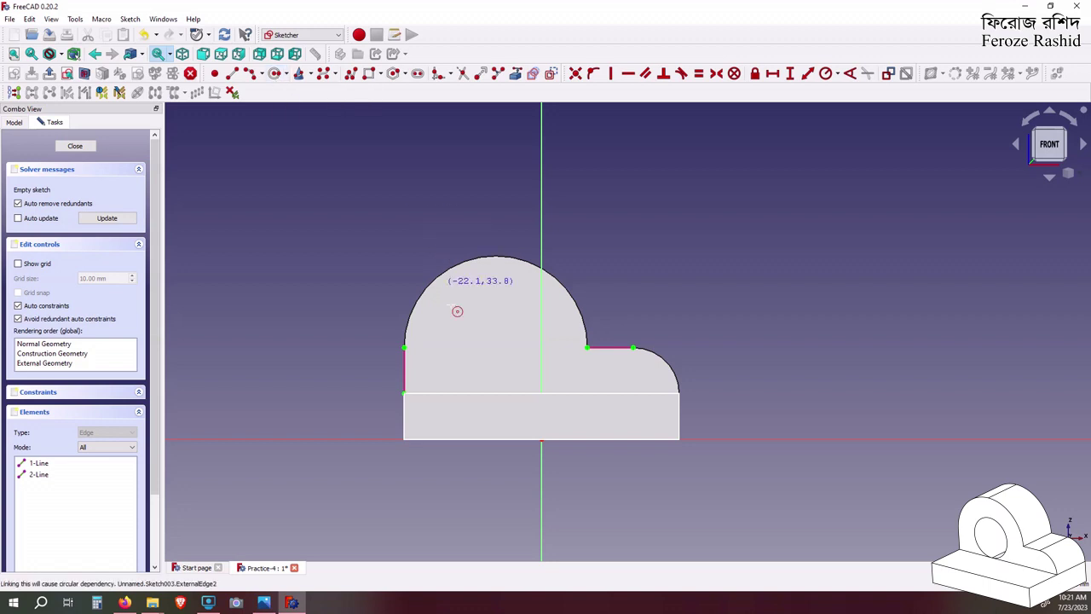
click(486, 345)
click(491, 305)
click(515, 77)
Reference the bottom edge, make the circle tangent to it, and constrain its centre
click(597, 393)
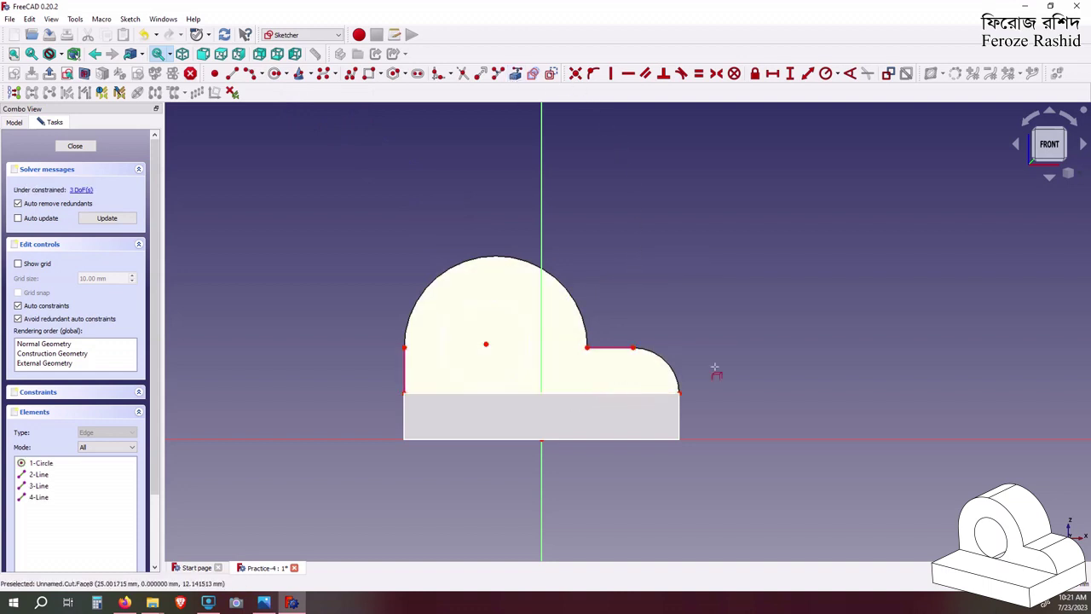
right_drag(751, 349, 733, 378)
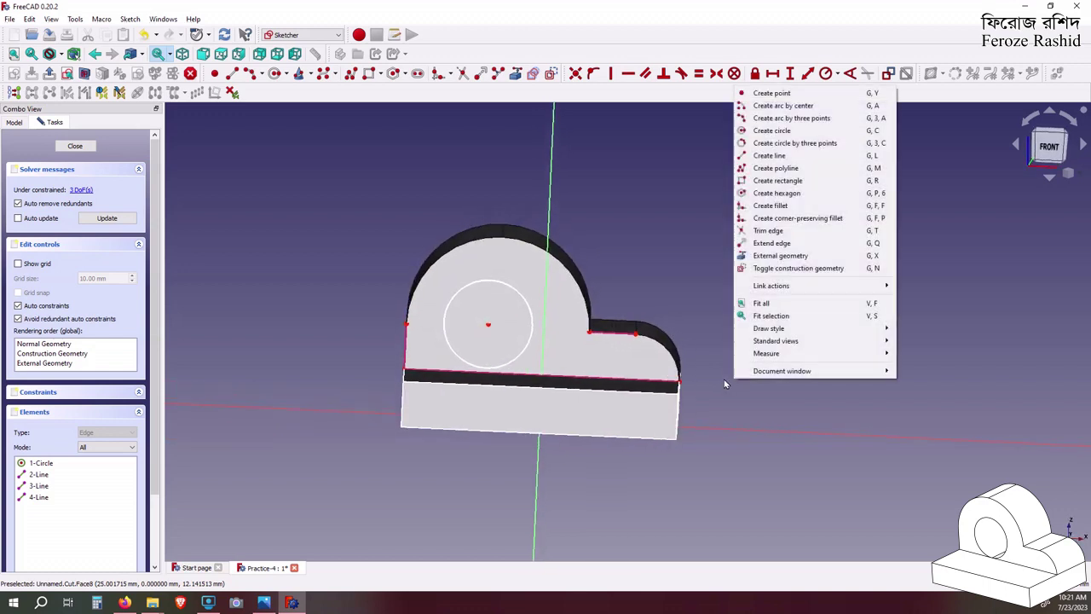
click(478, 376)
click(490, 369)
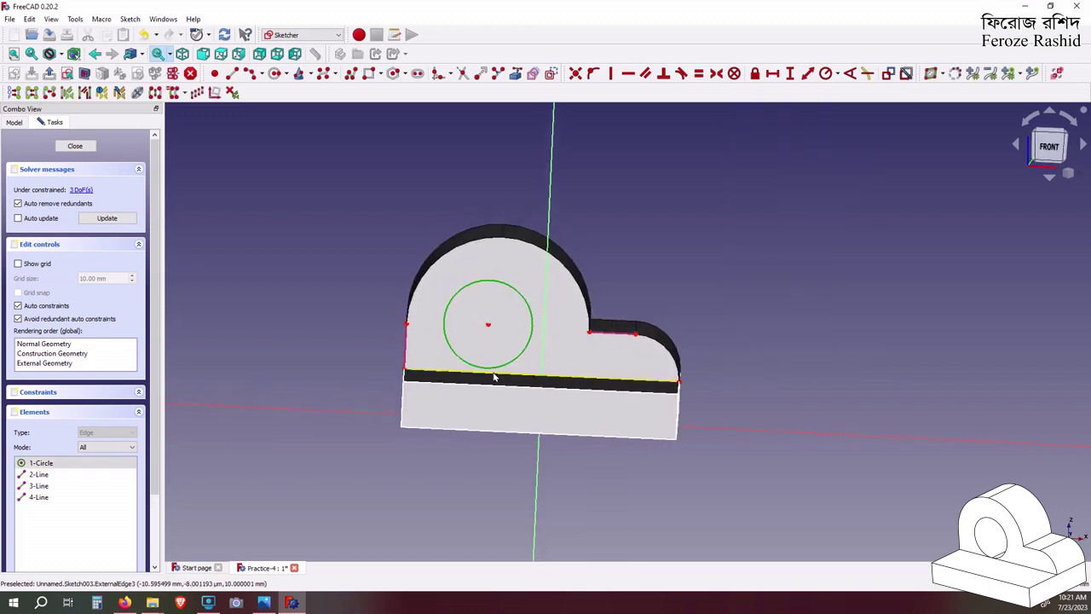
click(681, 73)
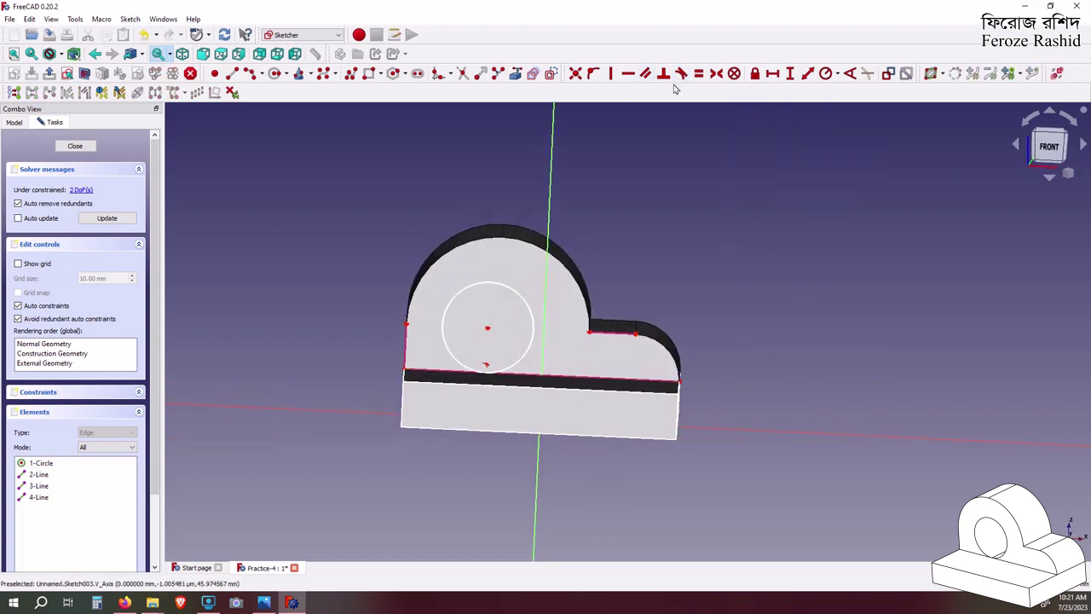
click(488, 329)
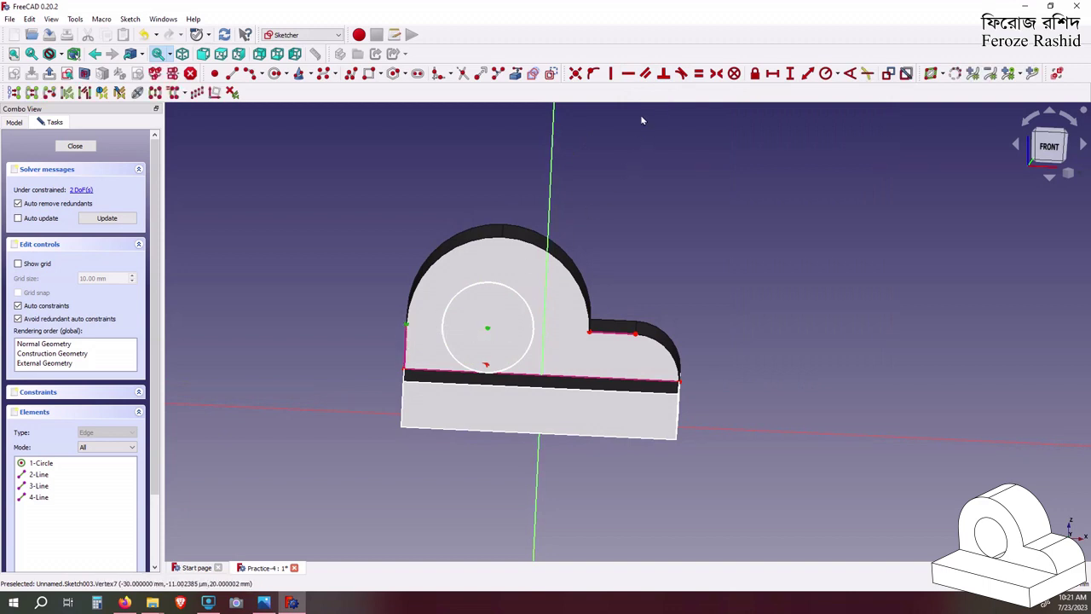
click(628, 73)
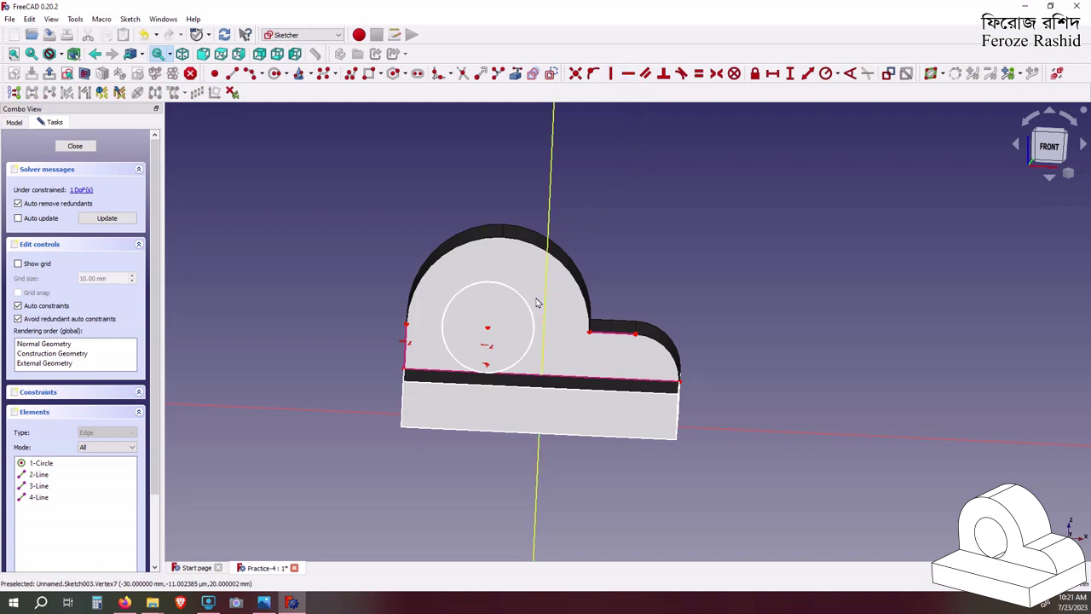
drag(488, 328, 500, 334)
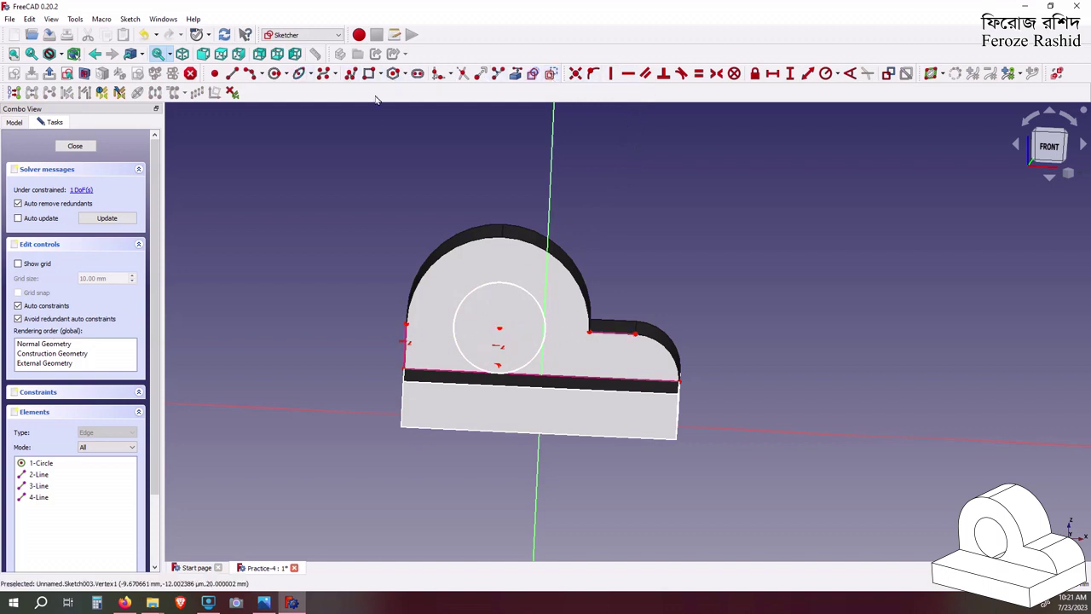
Centre the circle with two equal lines to the side vertices, then close the sketch
click(232, 73)
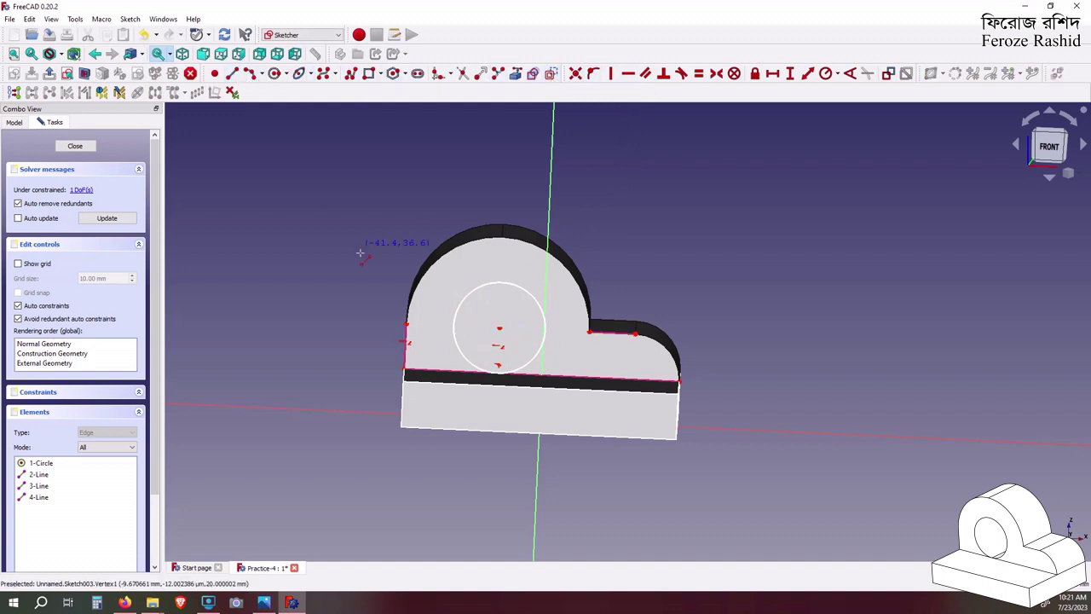
click(405, 325)
click(499, 328)
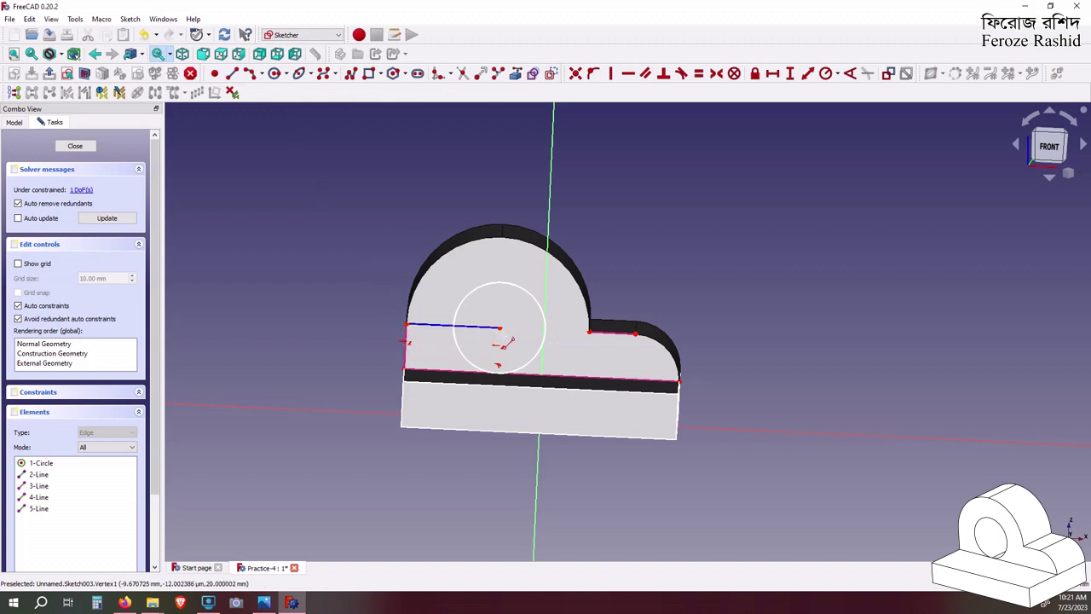
click(590, 331)
right_click(597, 353)
click(545, 330)
click(455, 325)
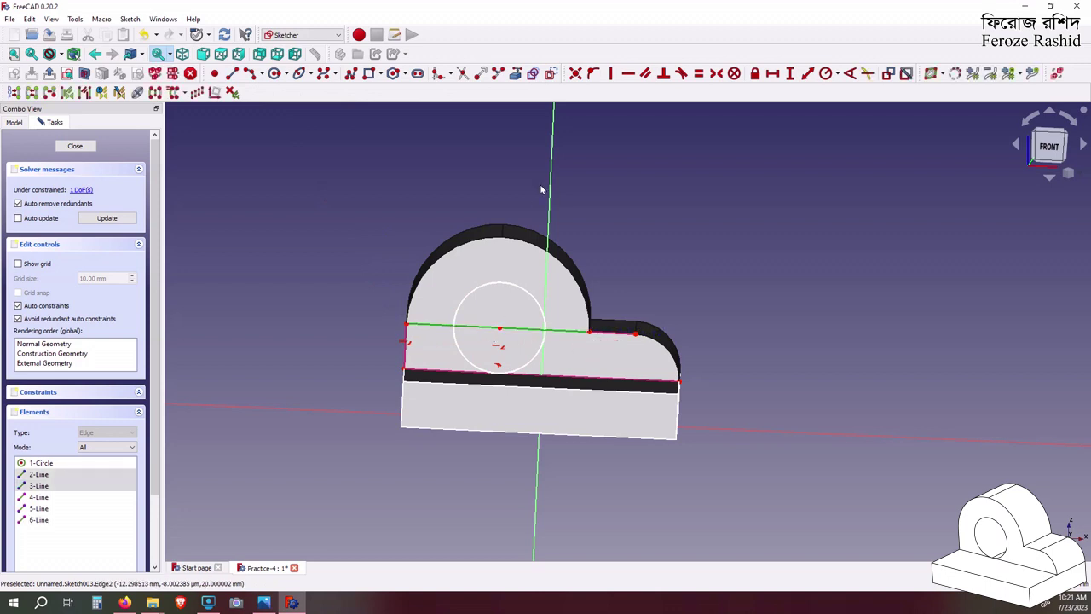
click(700, 74)
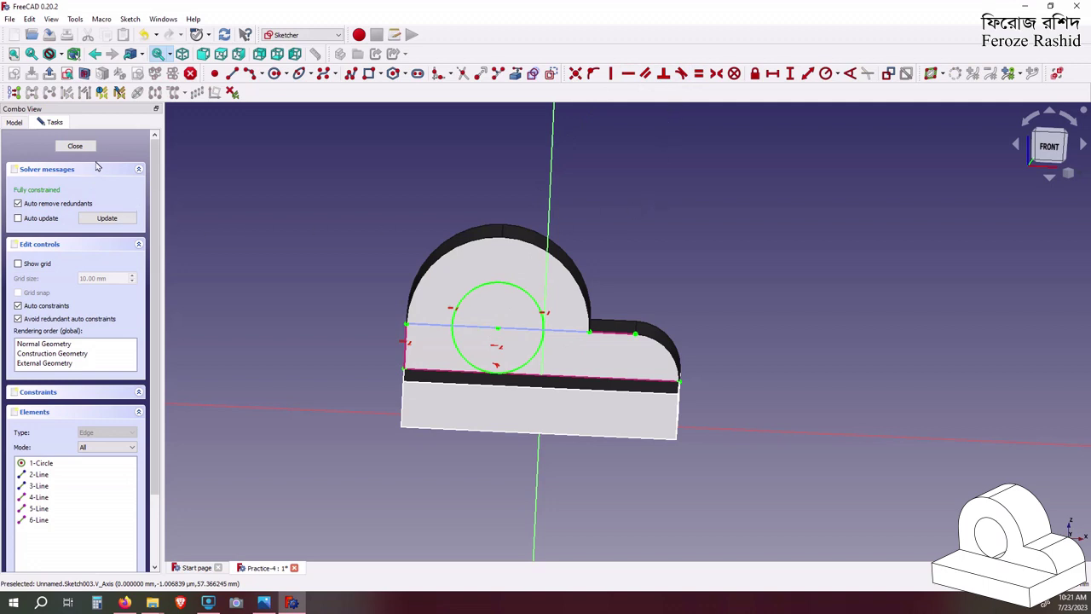
click(75, 145)
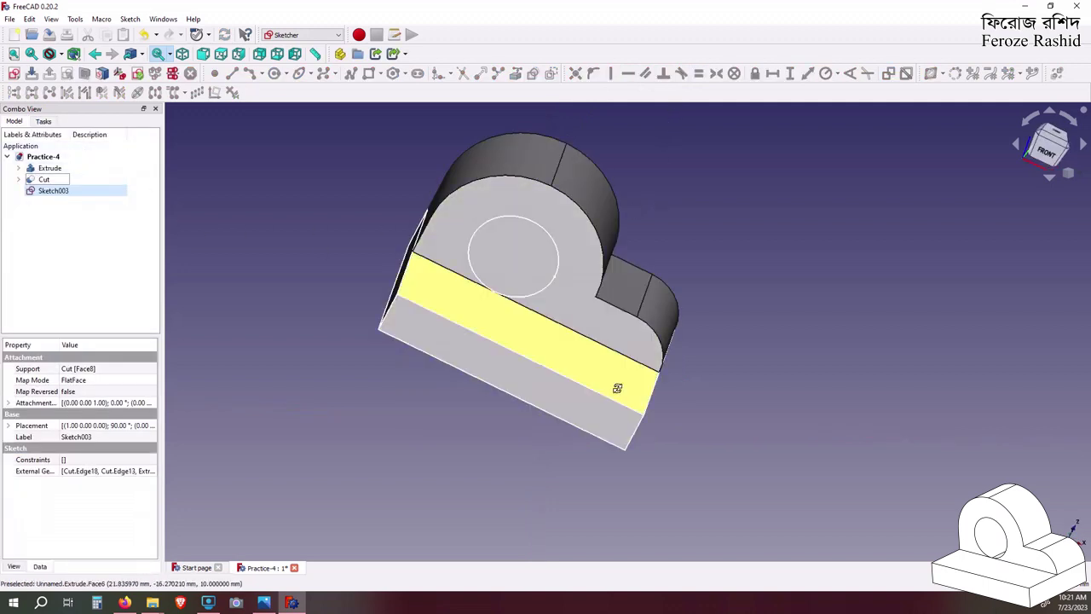
Switch to the Part workbench and start an extrusion of Sketch003
middle_drag(617, 385, 571, 358)
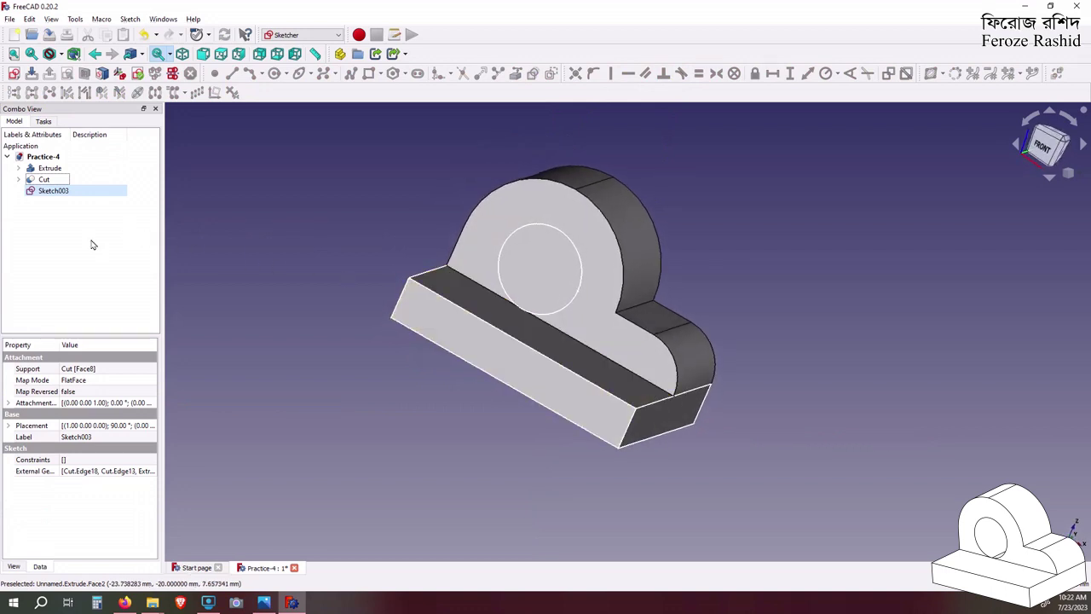
click(300, 35)
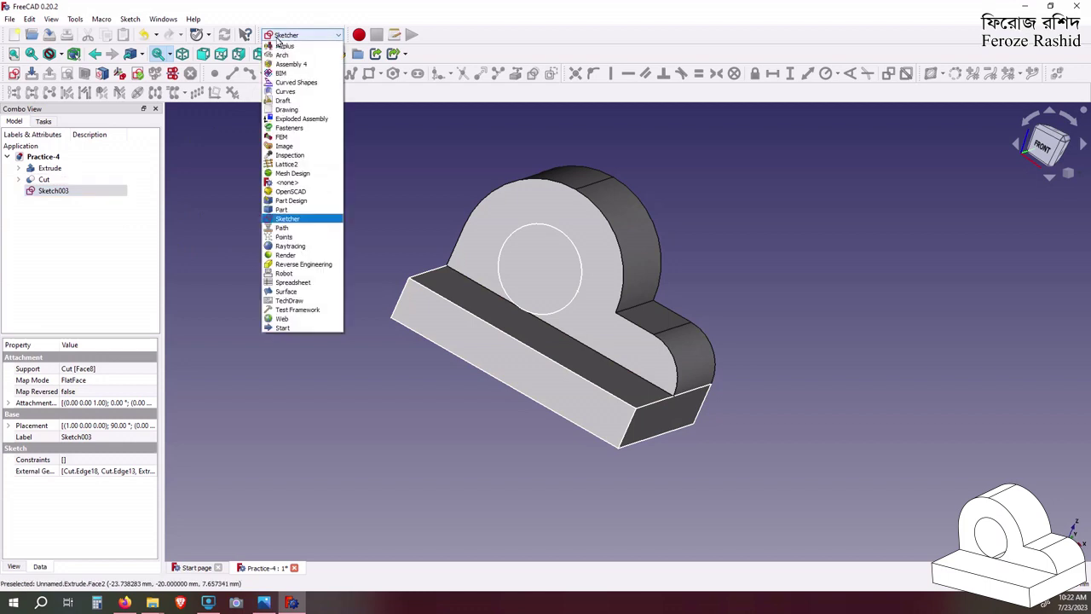
click(283, 209)
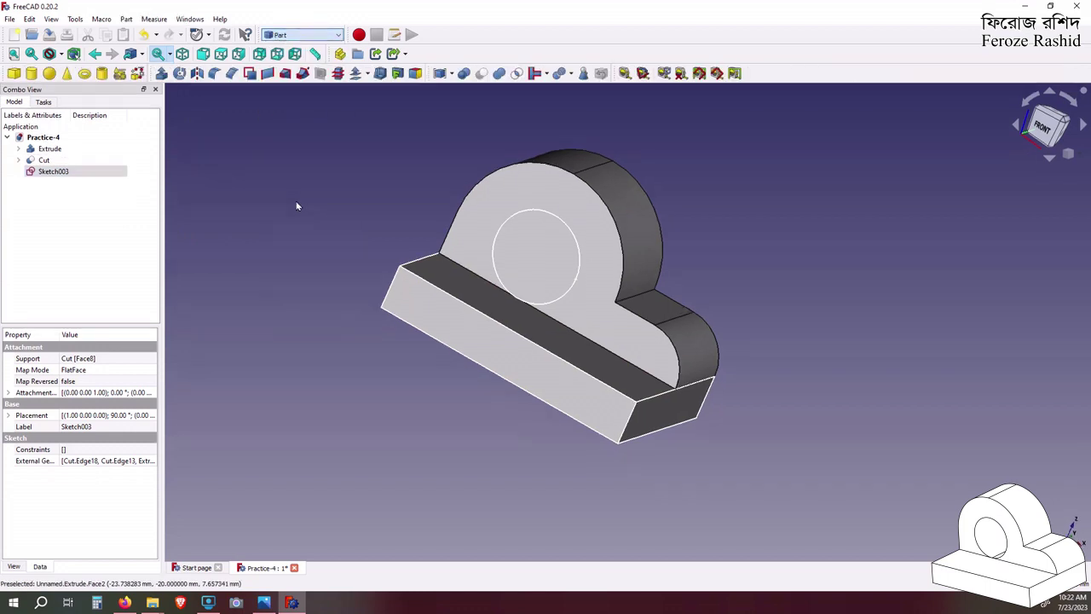
click(160, 75)
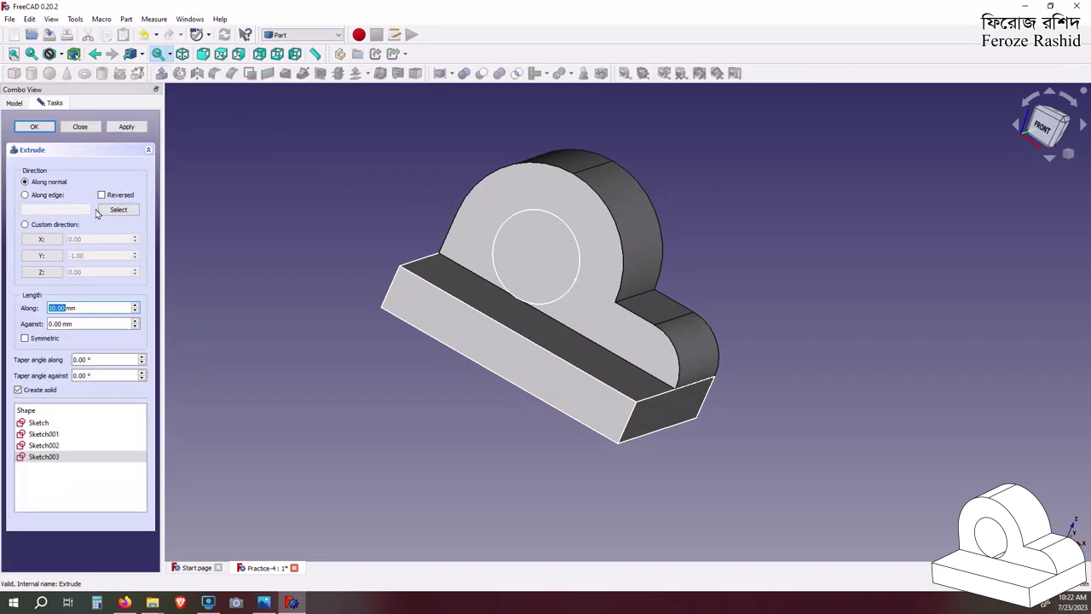
Extrude the hole circle along the notch edge into cylinder Extrude003
click(53, 197)
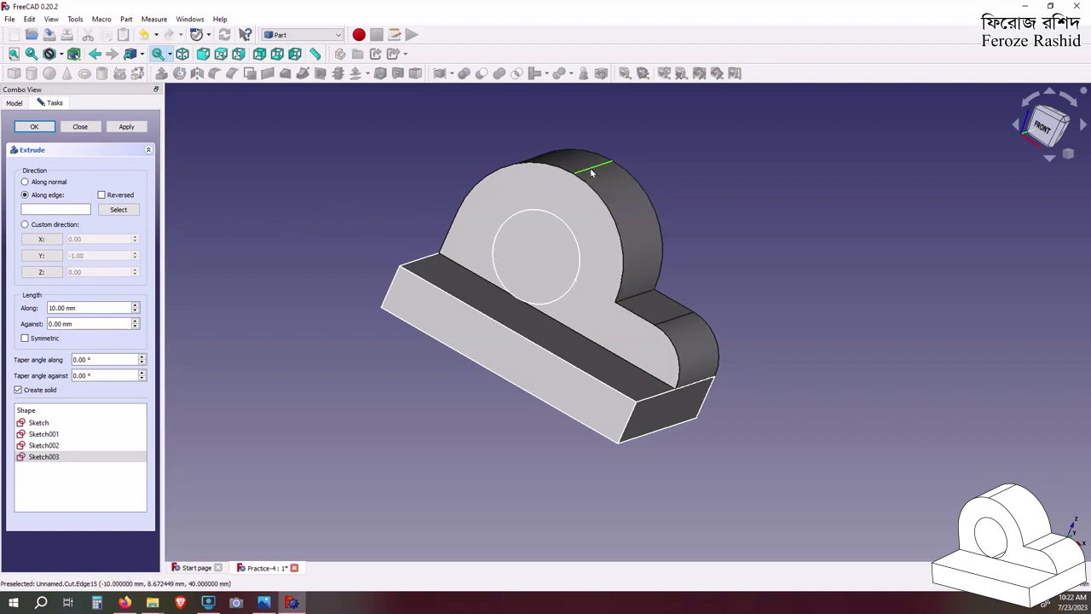
click(119, 209)
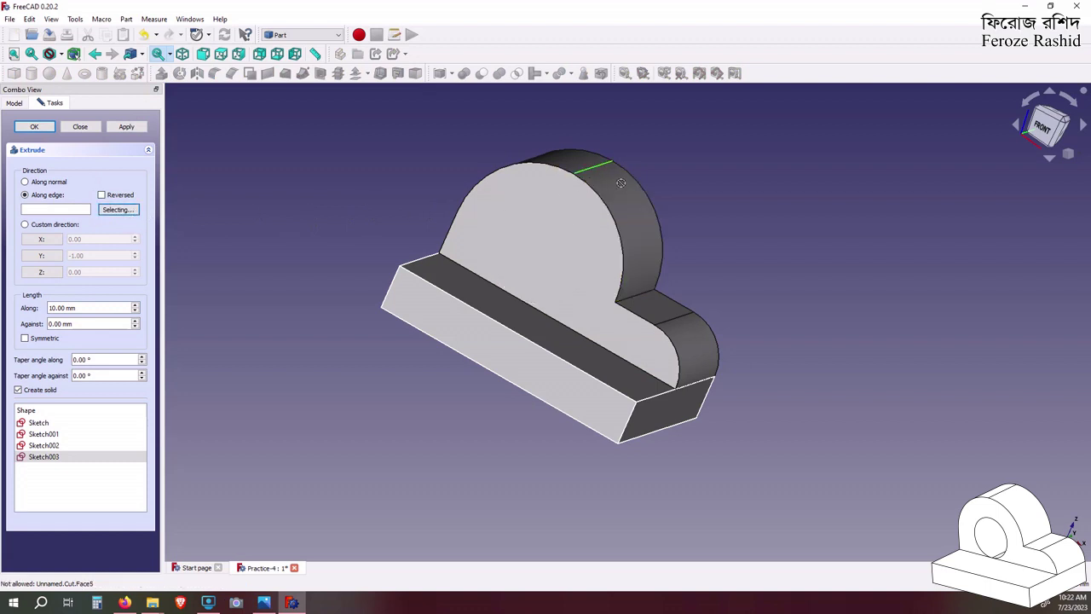
click(594, 173)
scroll(637, 295, up, 1)
scroll(635, 295, up, 4)
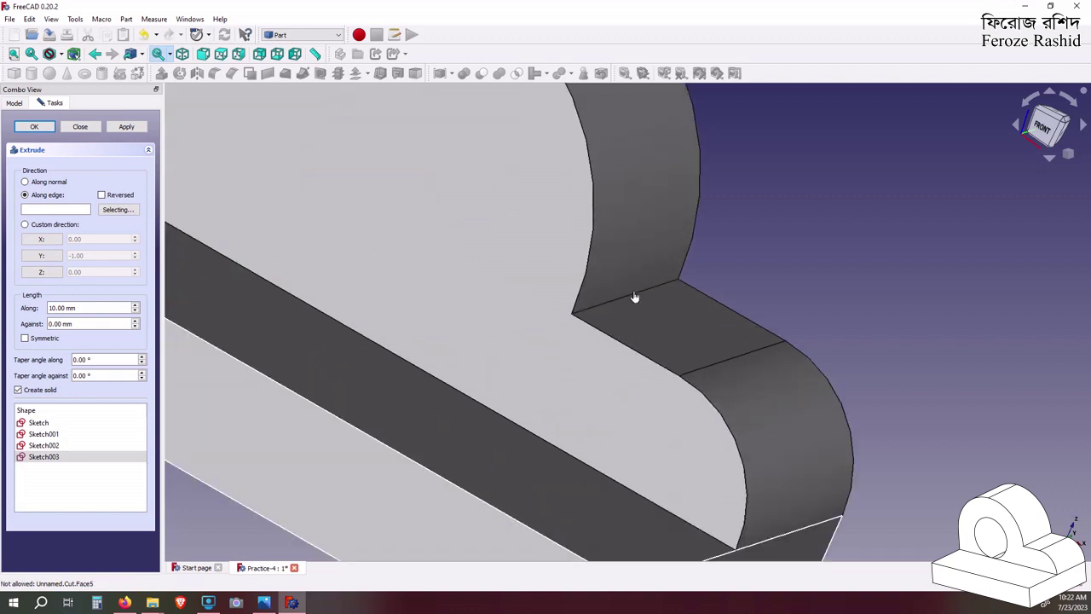
click(635, 293)
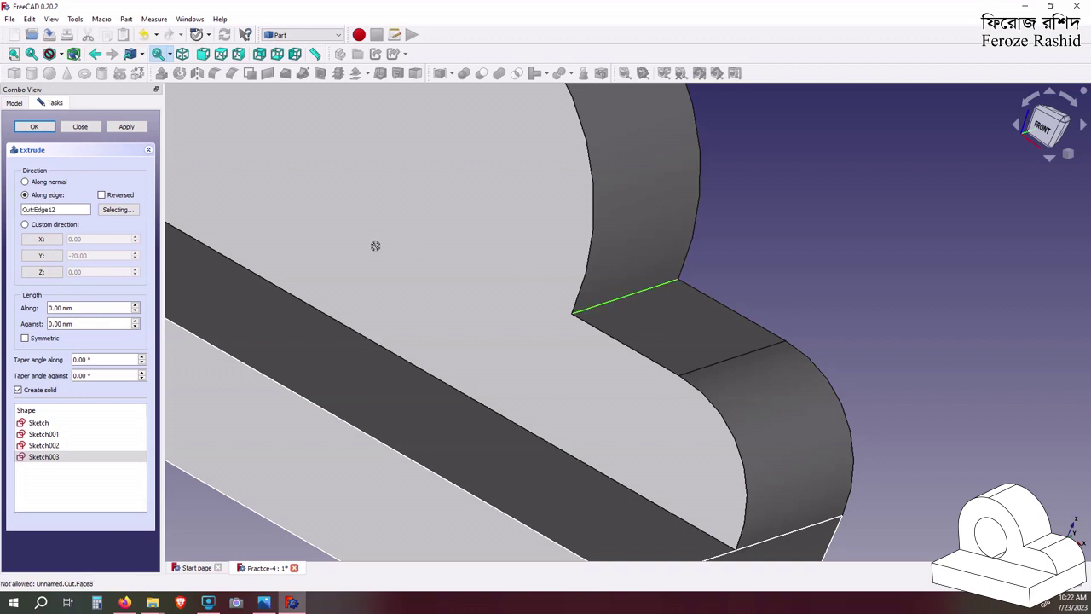
click(126, 128)
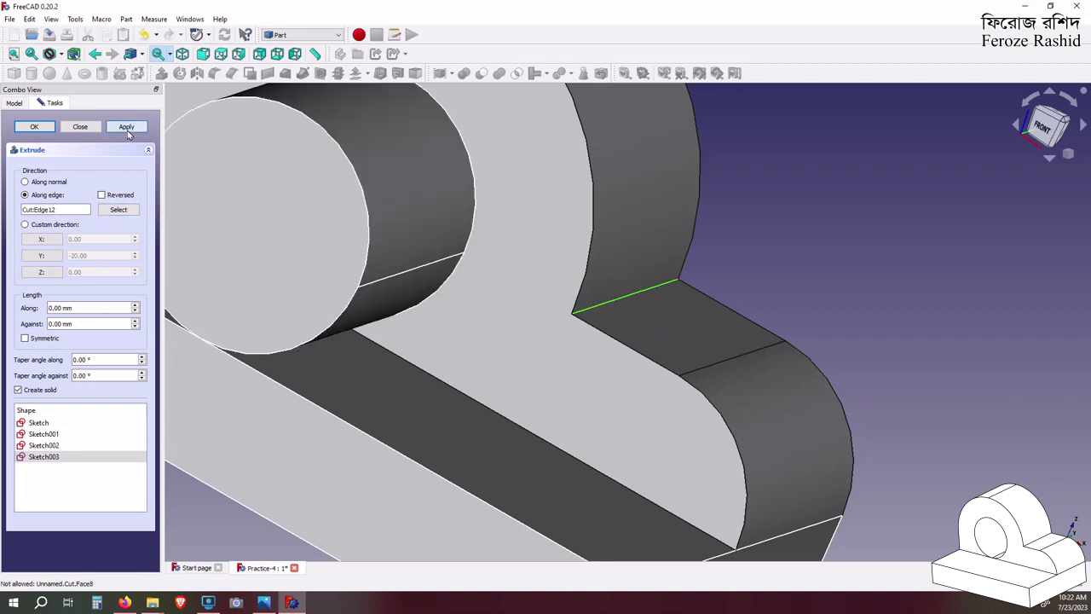
click(80, 126)
scroll(667, 257, down, 5)
key(0)
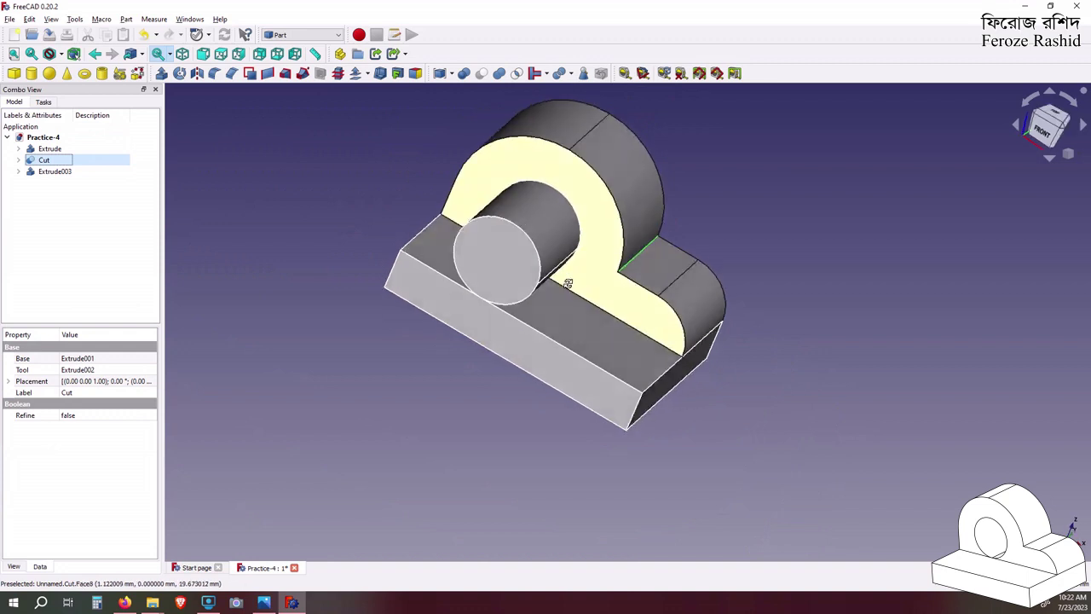
click(55, 171)
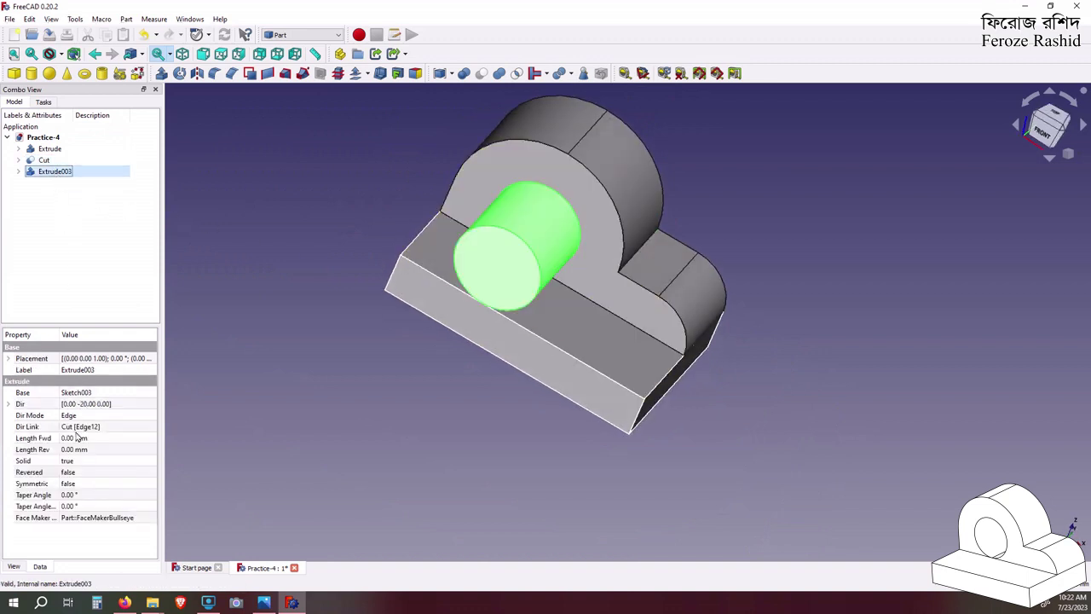
Set Extrude003's Reversed property to true so the cylinder points into the upright
click(75, 471)
click(76, 472)
click(83, 492)
click(358, 401)
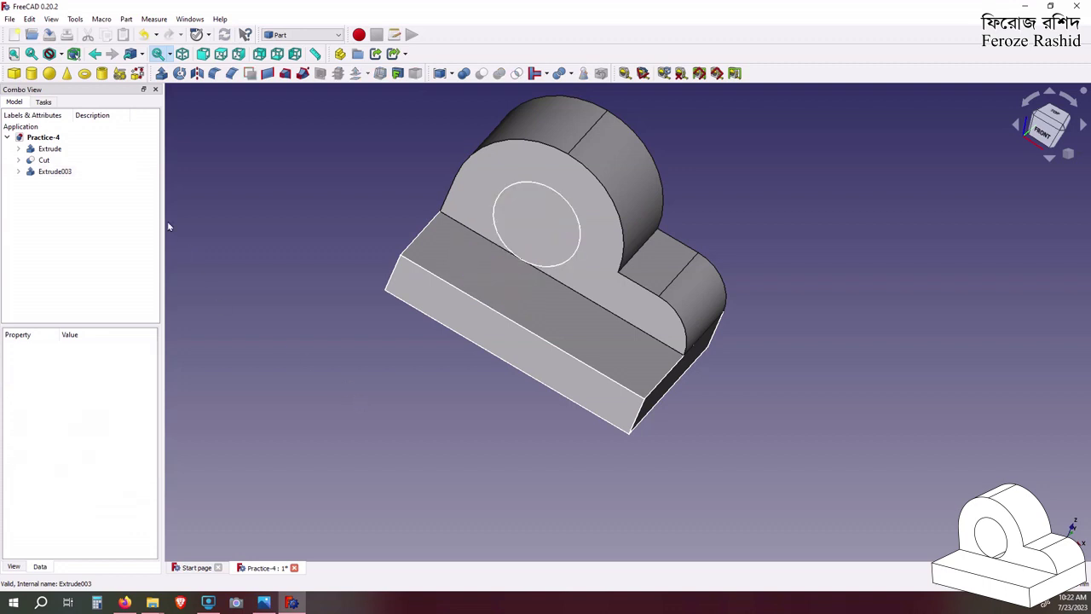
Subtract Extrude003 from the Cut body to make the through-hole Cut001
click(56, 162)
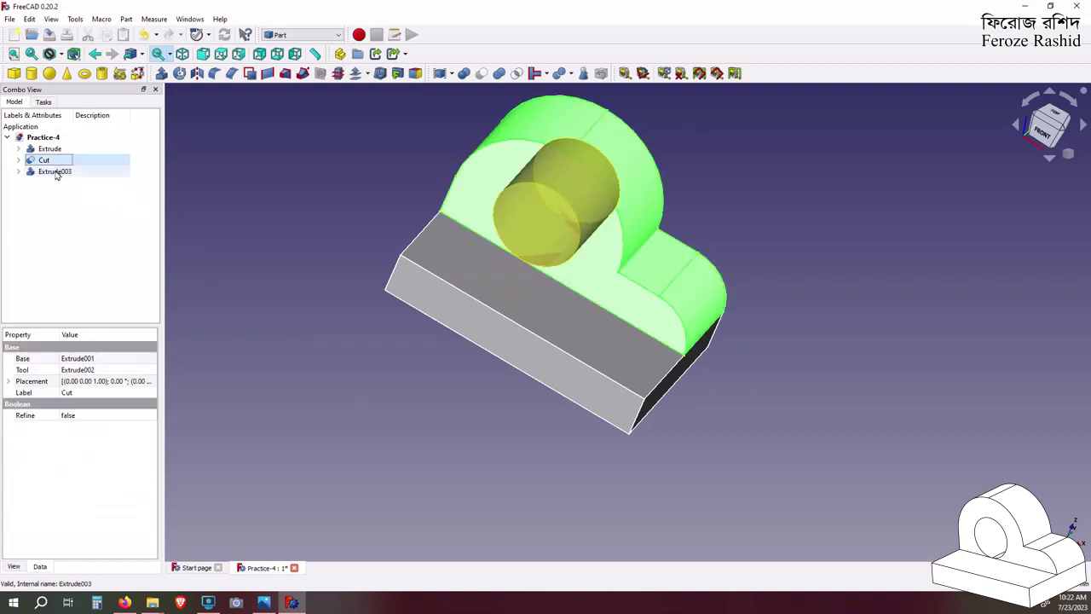
ctrl+click(57, 171)
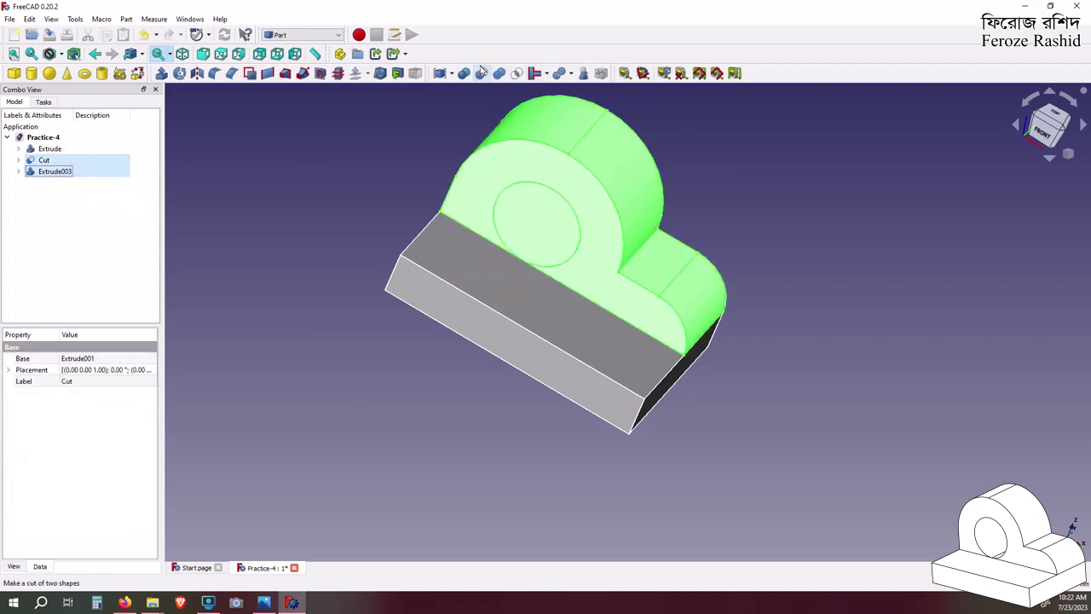
click(487, 75)
mouse_move(703, 341)
middle_down()
mouse_move(711, 304)
mouse_move(716, 312)
middle_up()
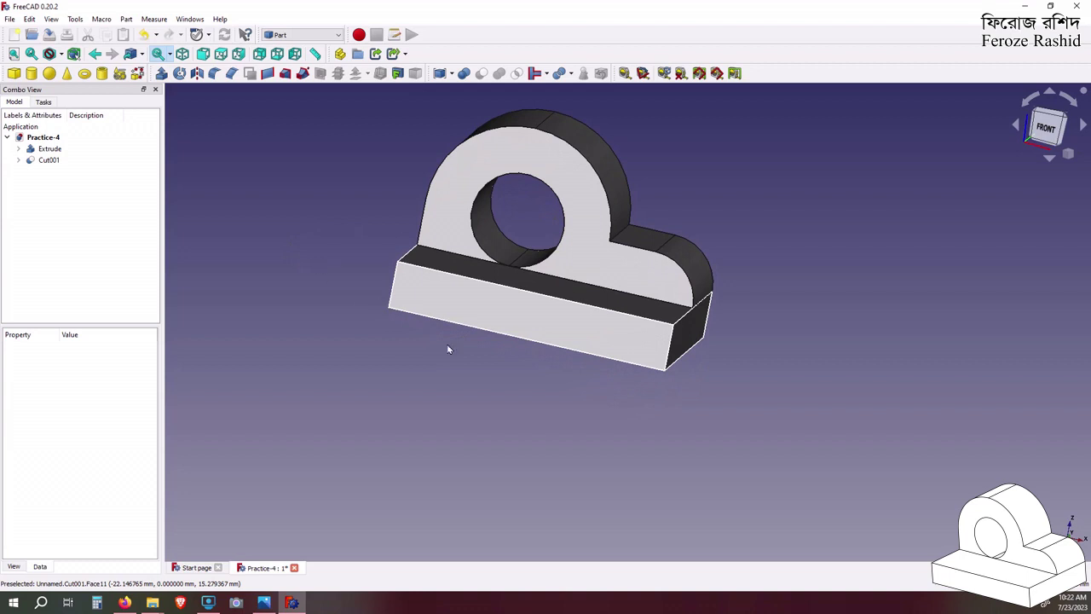
mouse_move(588, 285)
middle_down()
mouse_move(540, 291)
mouse_move(518, 275)
mouse_move(556, 280)
middle_up()
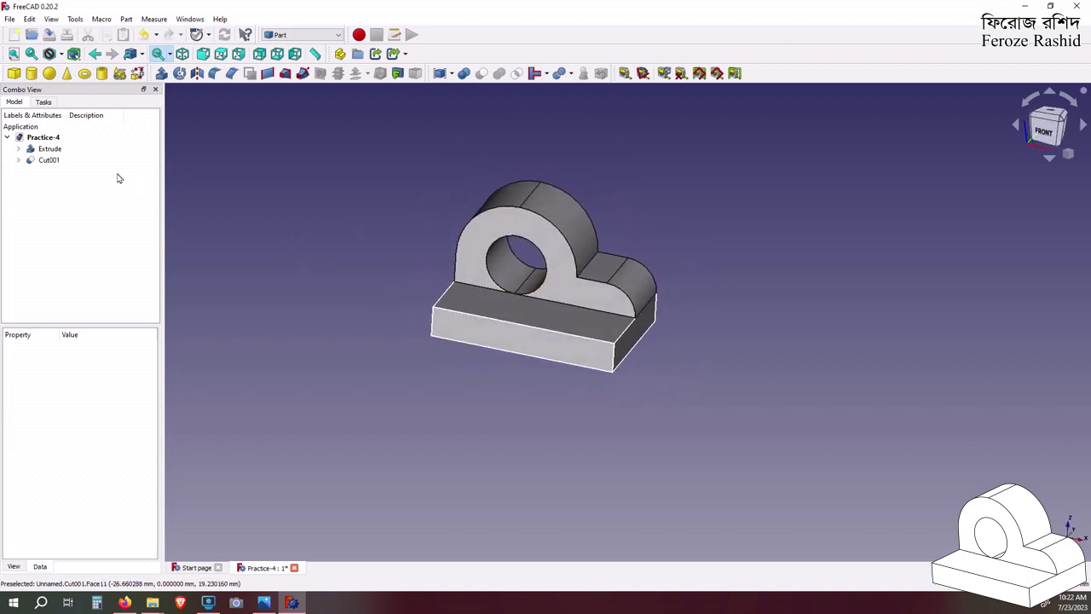
Fuse the base Extrude and Cut001 into a single Fusion solid
click(51, 150)
ctrl+click(51, 160)
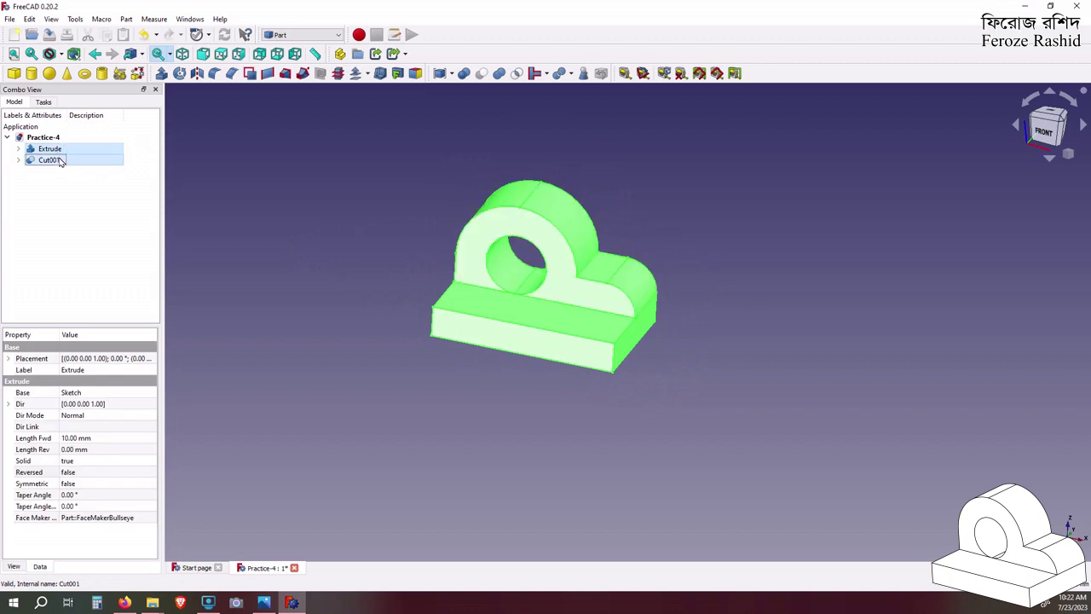
click(499, 74)
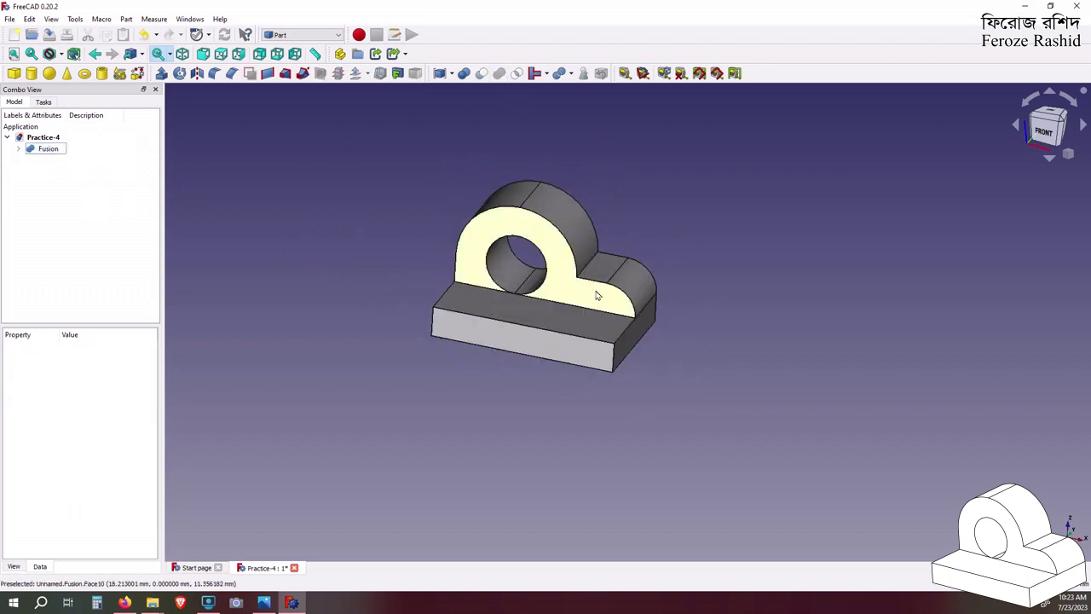
middle_drag(603, 317, 541, 305)
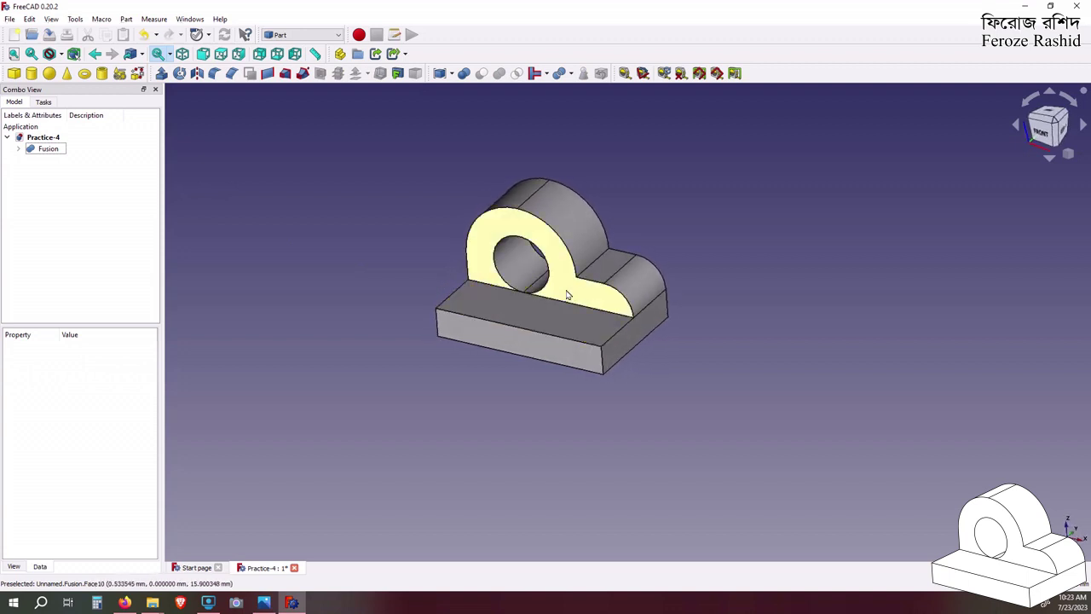
scroll(528, 266, up, 2)
middle_drag(528, 266, 587, 297)
scroll(385, 459, down, 1)
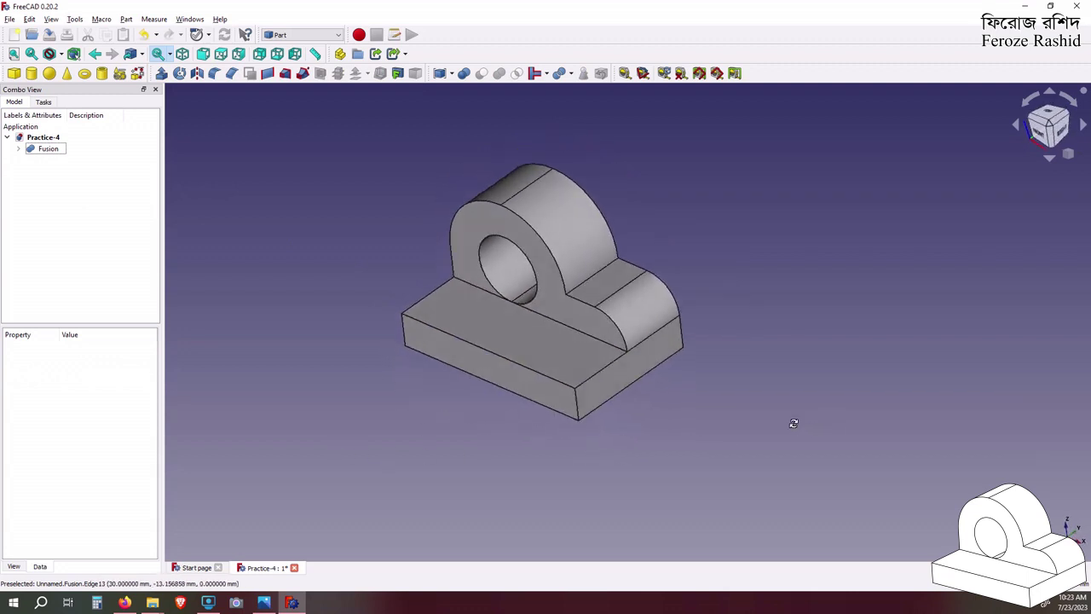
mouse_move(793, 423)
middle_down()
mouse_move(434, 270)
mouse_move(418, 265)
mouse_move(415, 280)
middle_up()
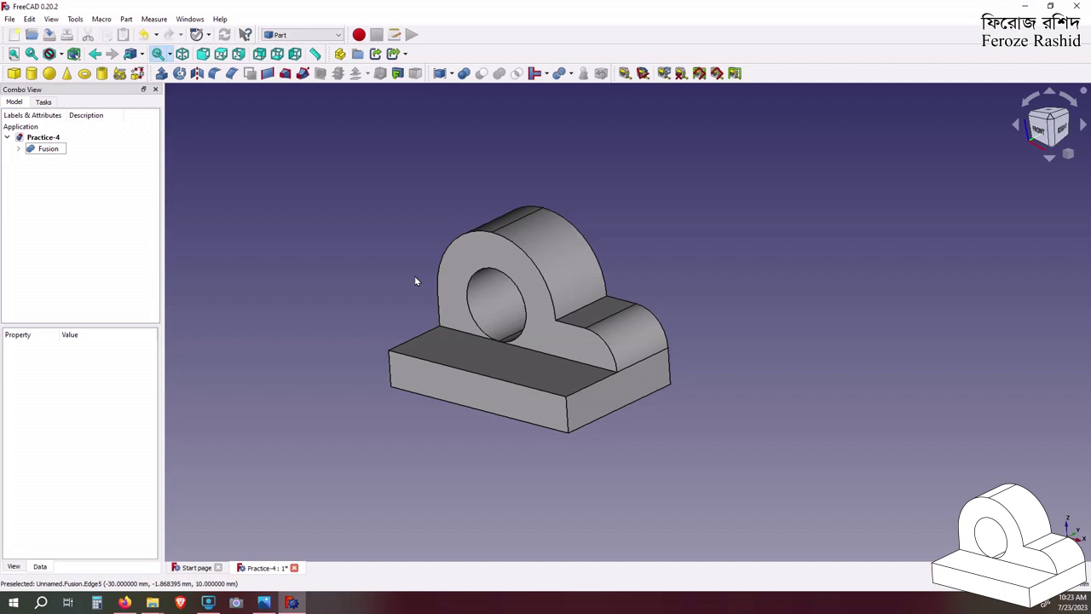
click(209, 602)
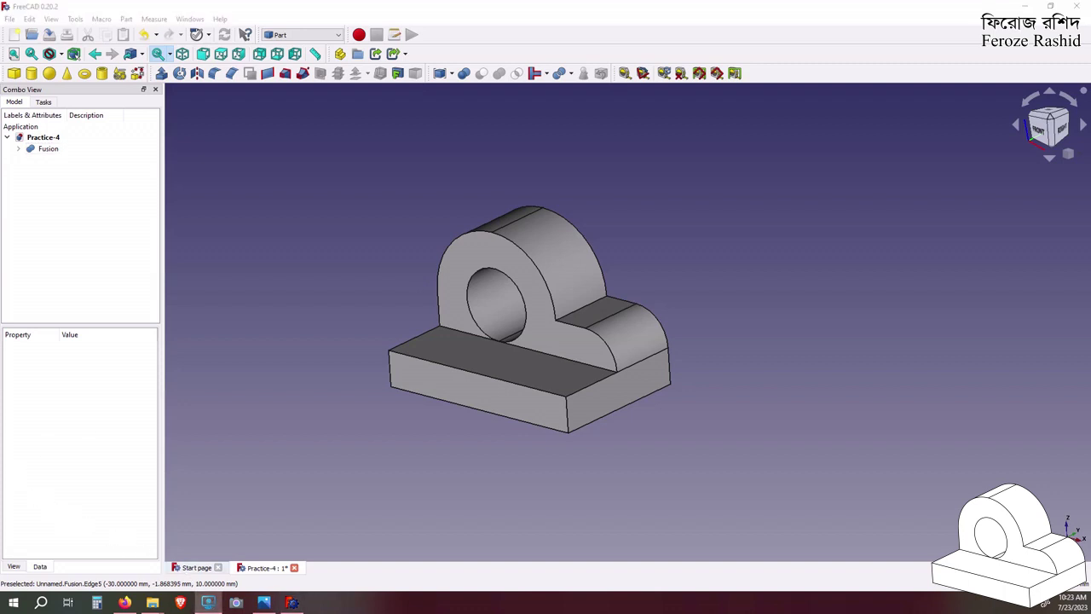